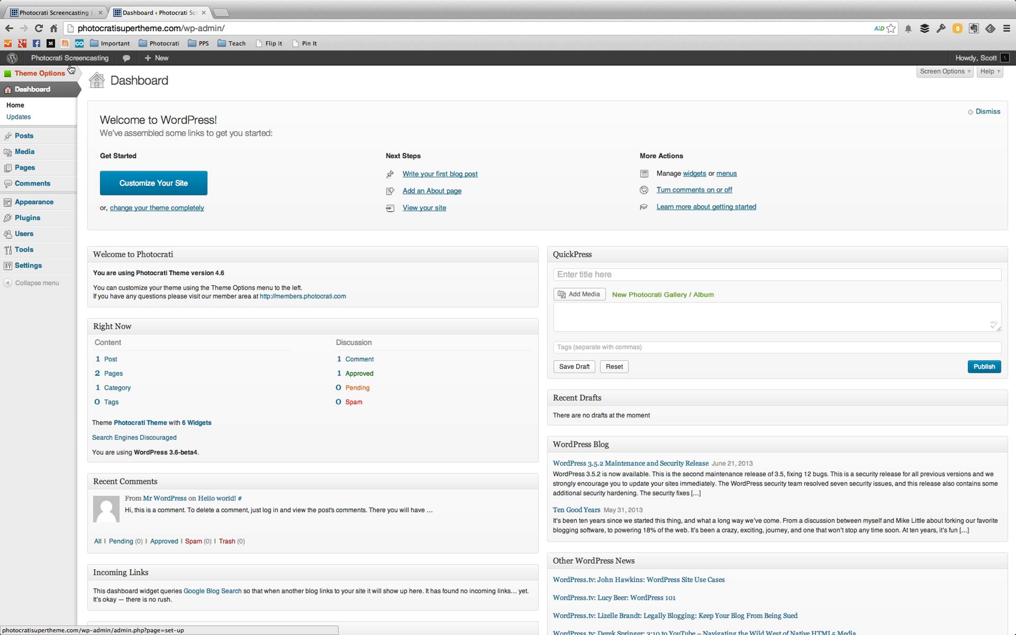
- Create the default Home, Galleries, Blog, About and Contact pages, then reload the live site
left_click(67, 15)
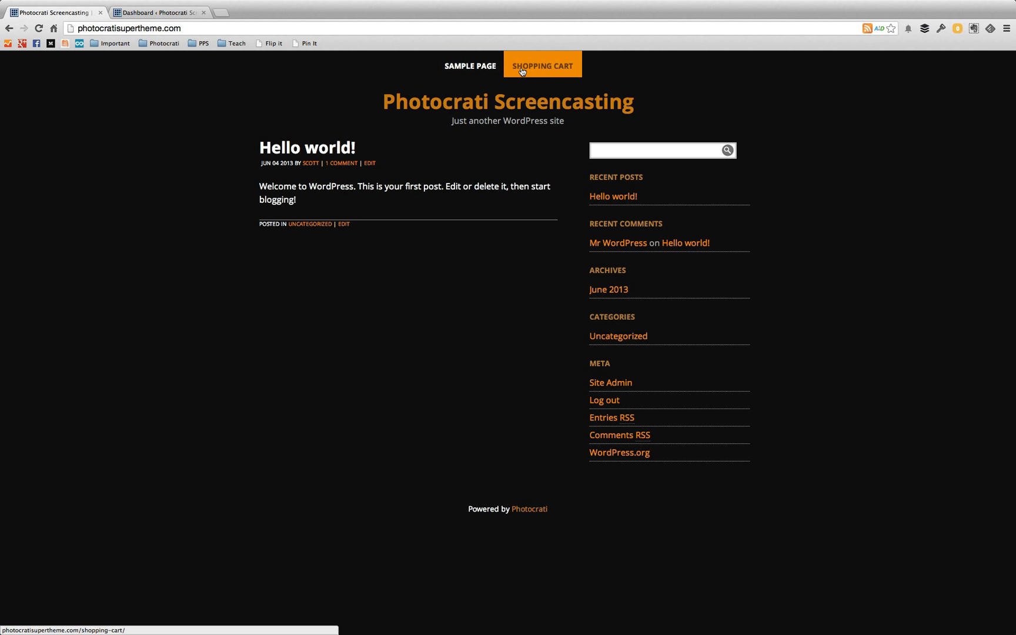
left_click(139, 13)
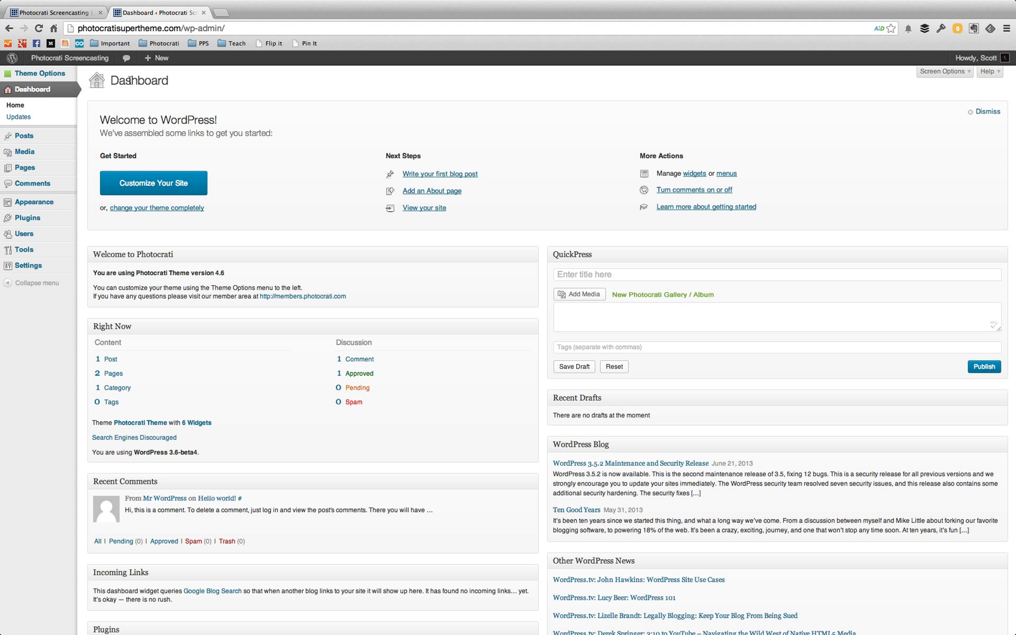
left_click(47, 76)
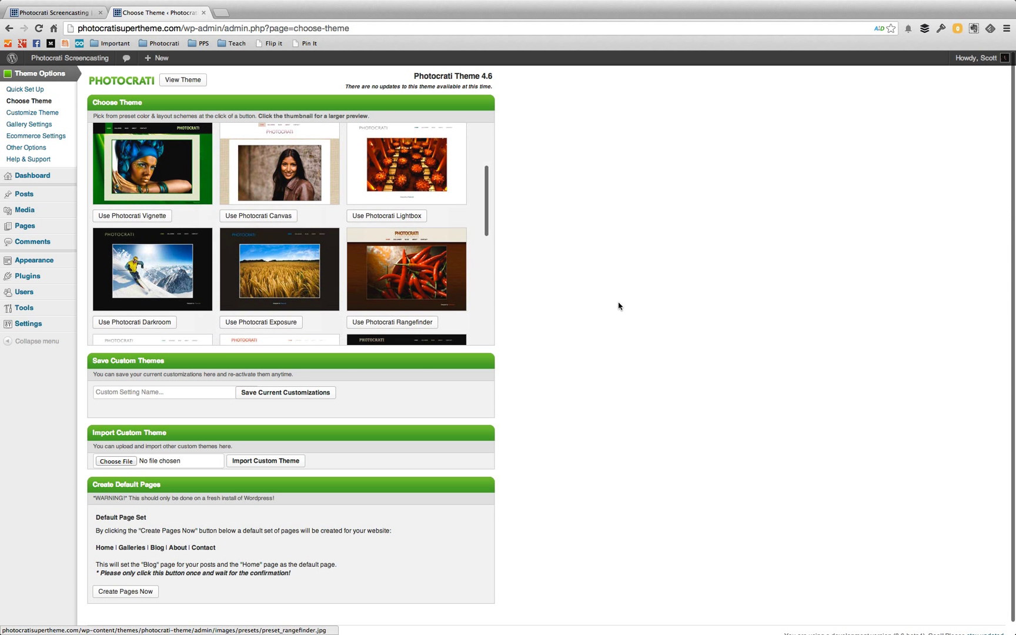
scroll(597, 308, "down", 1)
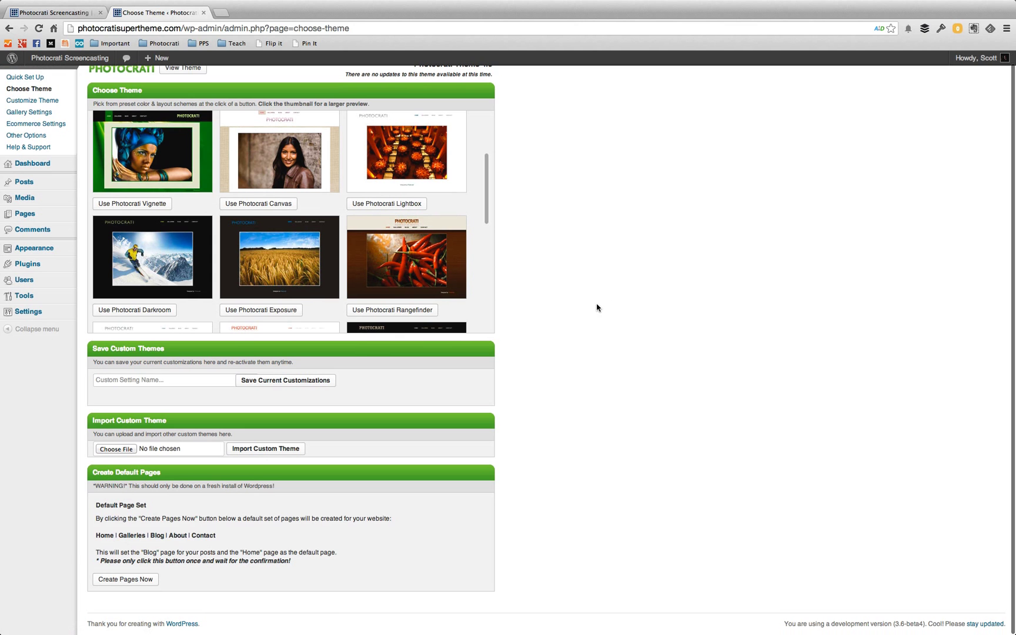
left_click(119, 582)
key("Return")
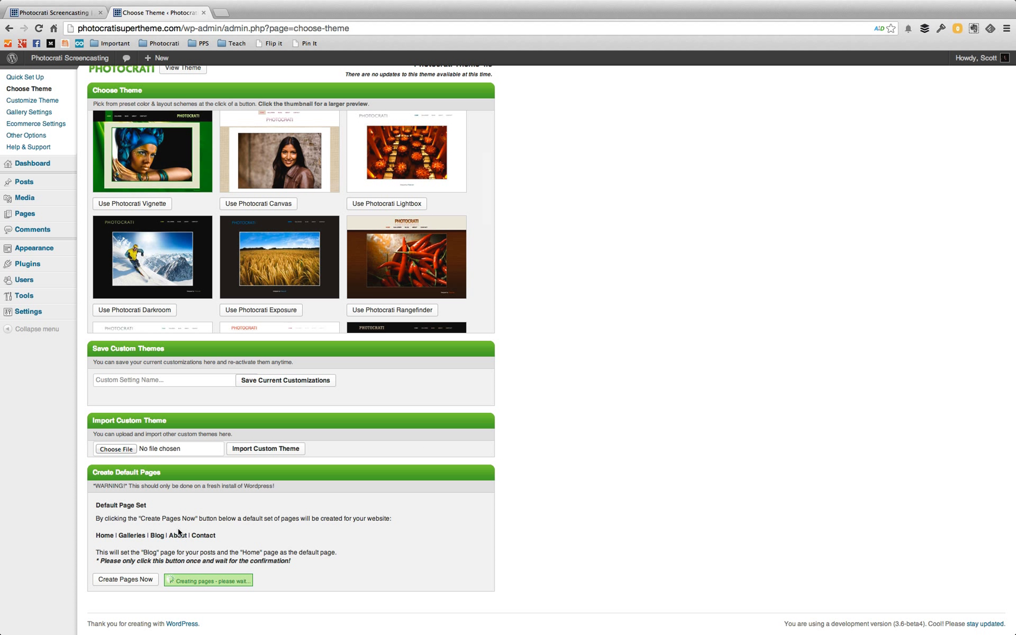
left_click(76, 11)
key("super+r")
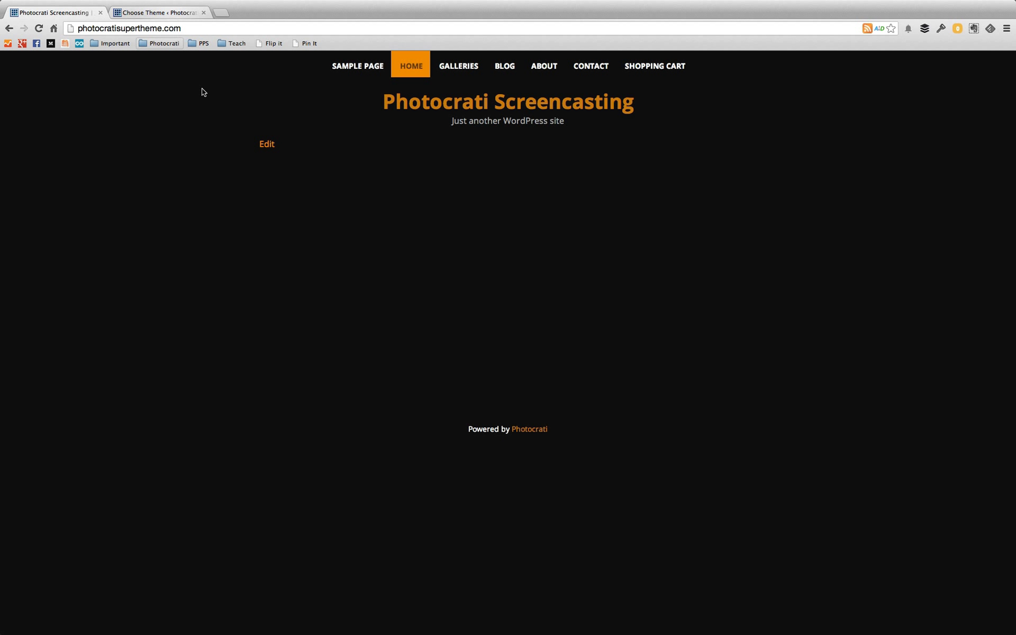
- Start a new Photocrati gallery on the Home page with six photos, DSC_1036 to DSC_1688
left_click(267, 144, "super")
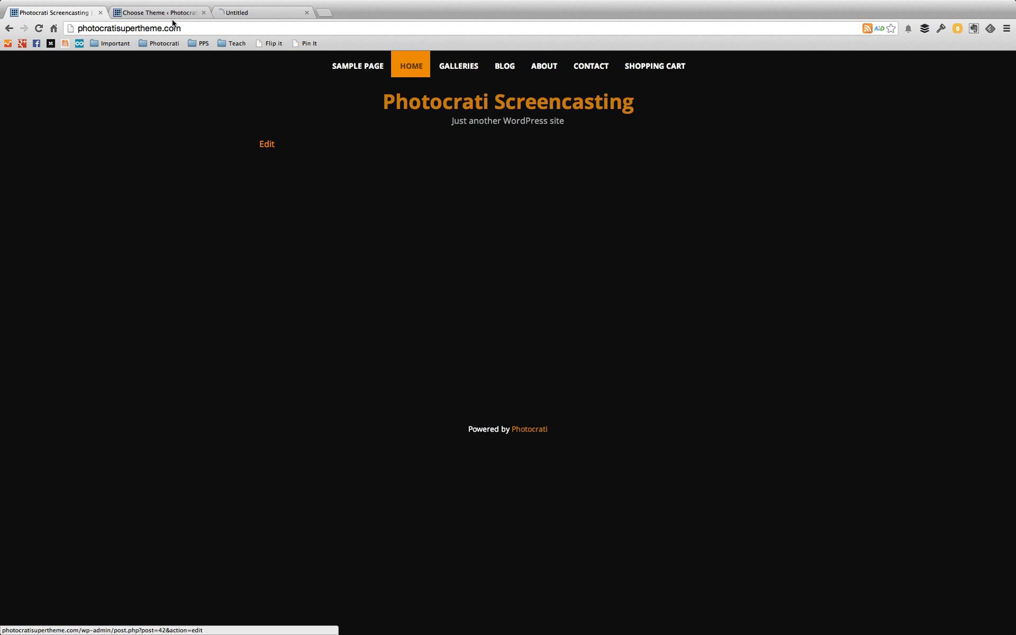
left_click(238, 13)
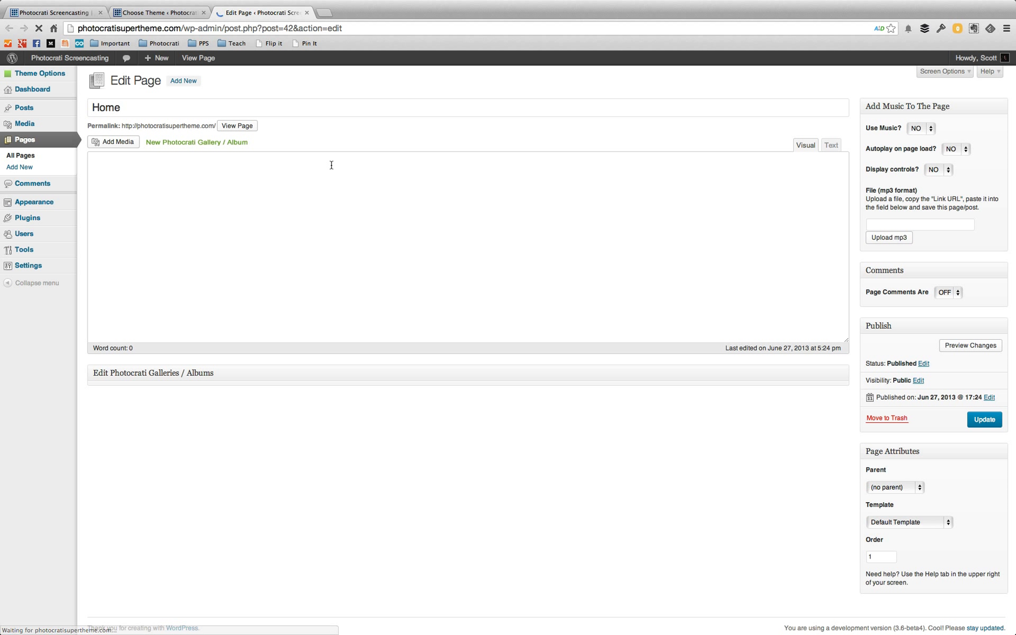
left_click(198, 143)
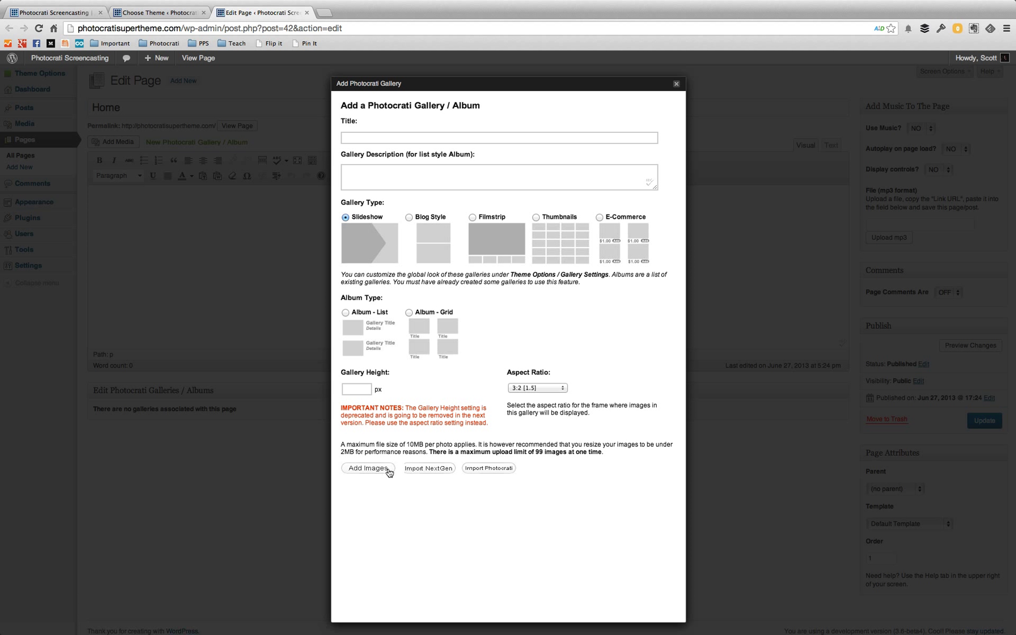
left_click(368, 468)
left_click(595, 183)
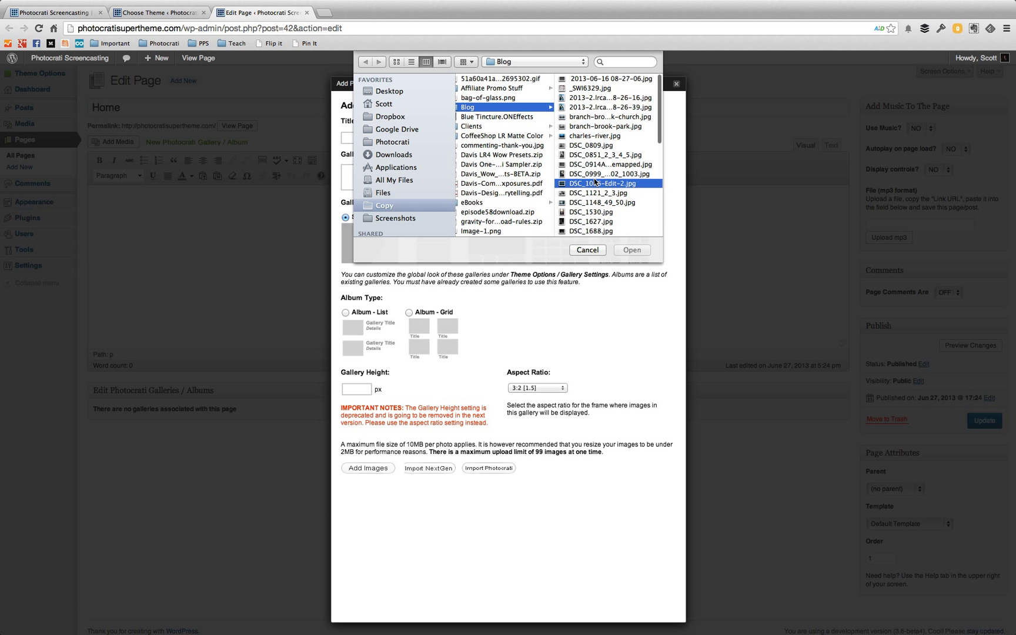
scroll(501, 201, "down", 2)
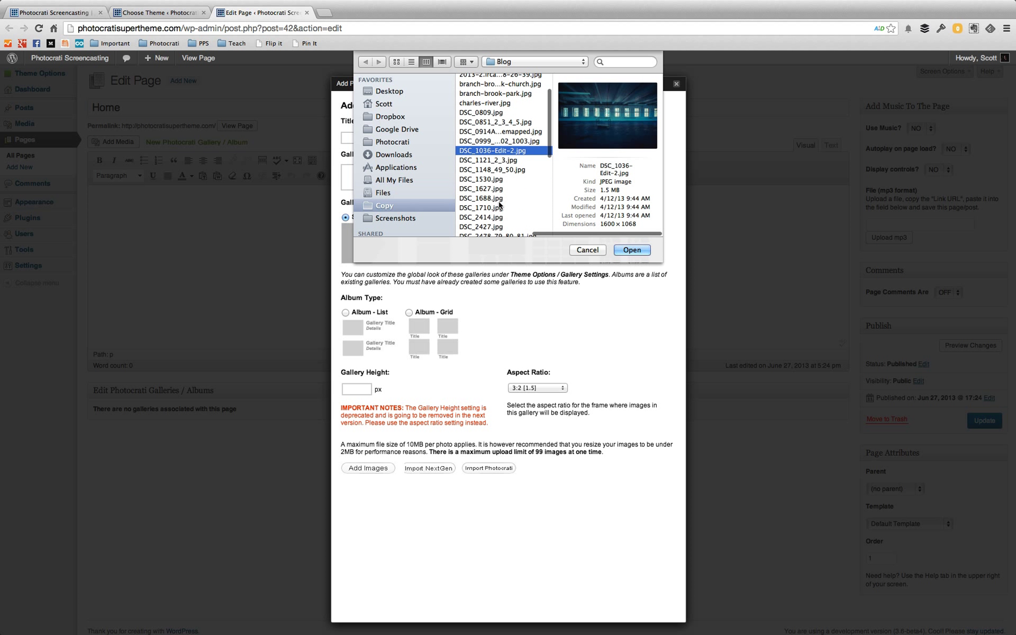
left_click(500, 201, "shift")
key("Return")
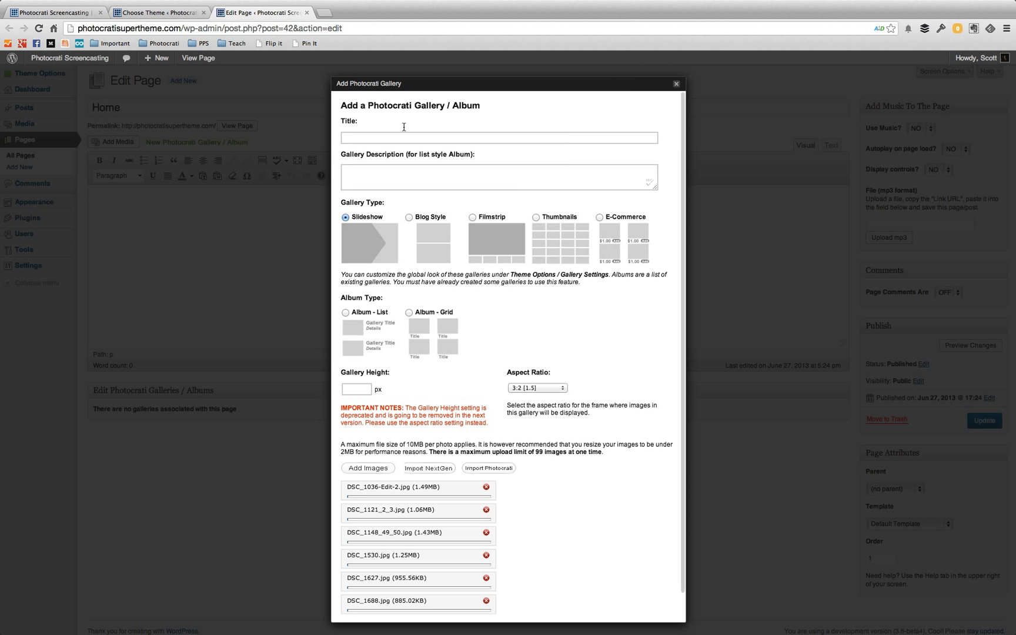
- Title the gallery 'Home Gallery' in Filmstrip style, insert it and update the Home page
left_click(407, 138)
type("Home Gall")
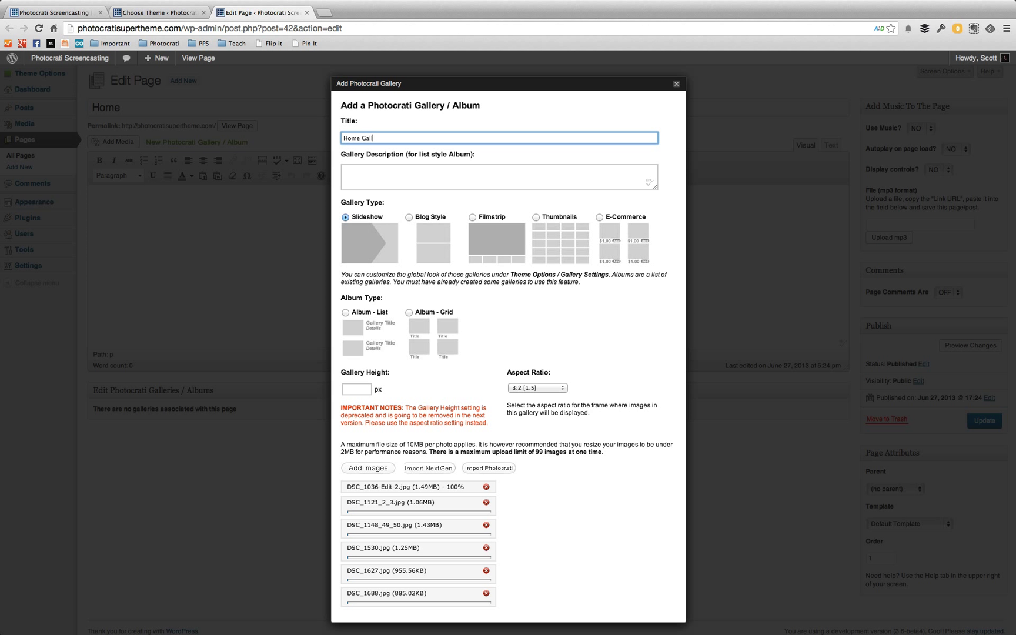
type("ery")
left_click(470, 219)
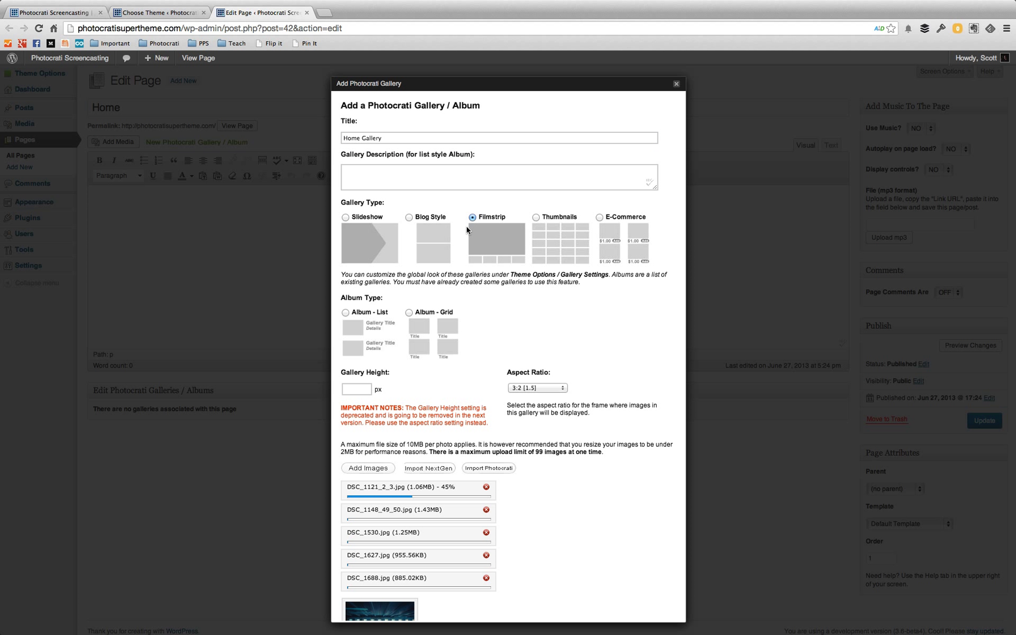
scroll(503, 334, "down", 3)
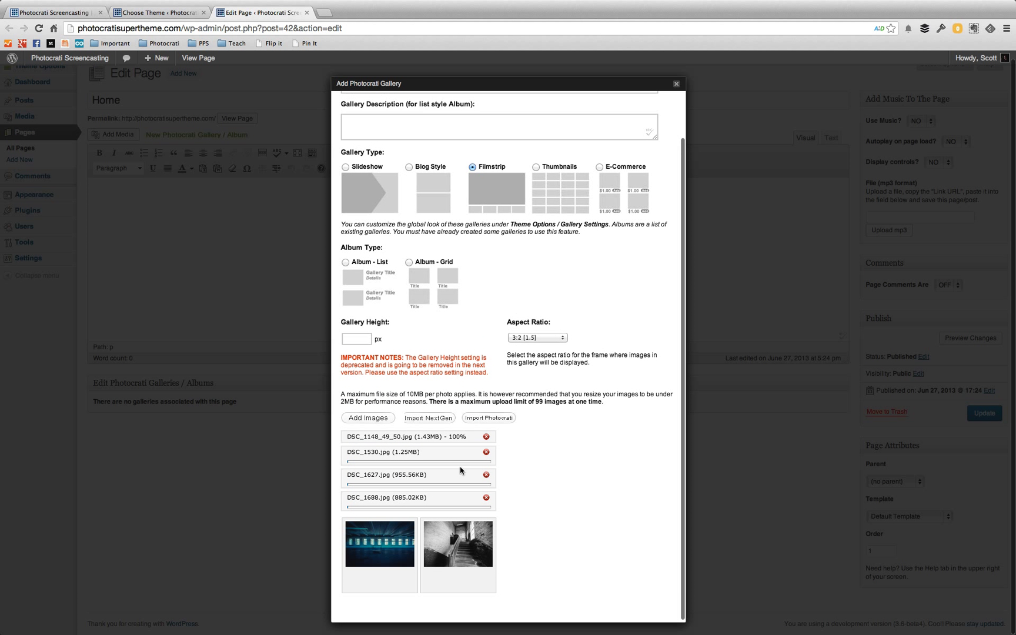
scroll(517, 500, "up", 1)
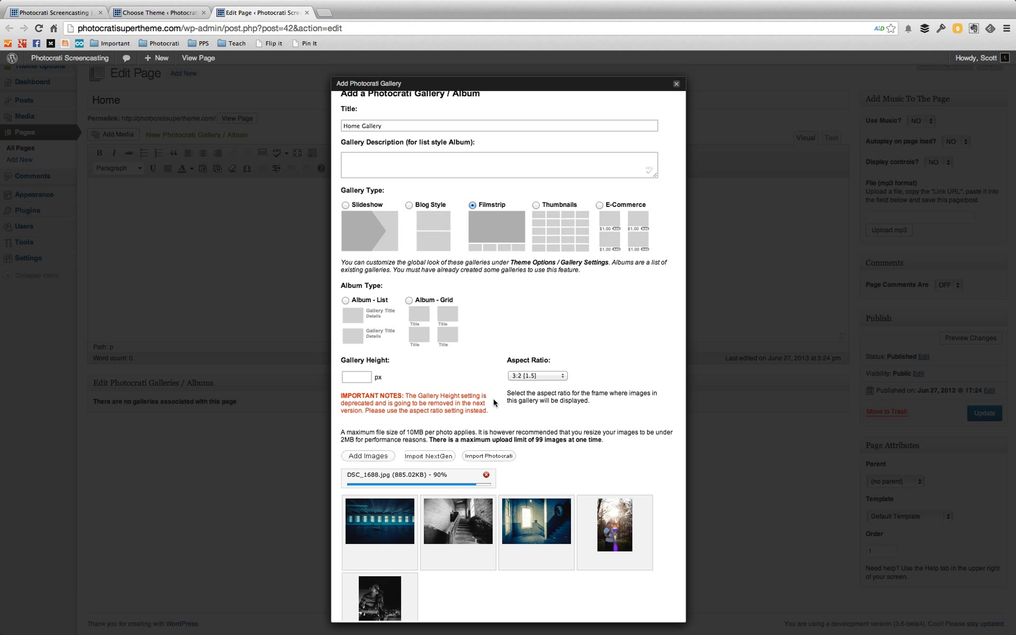
left_click(570, 464)
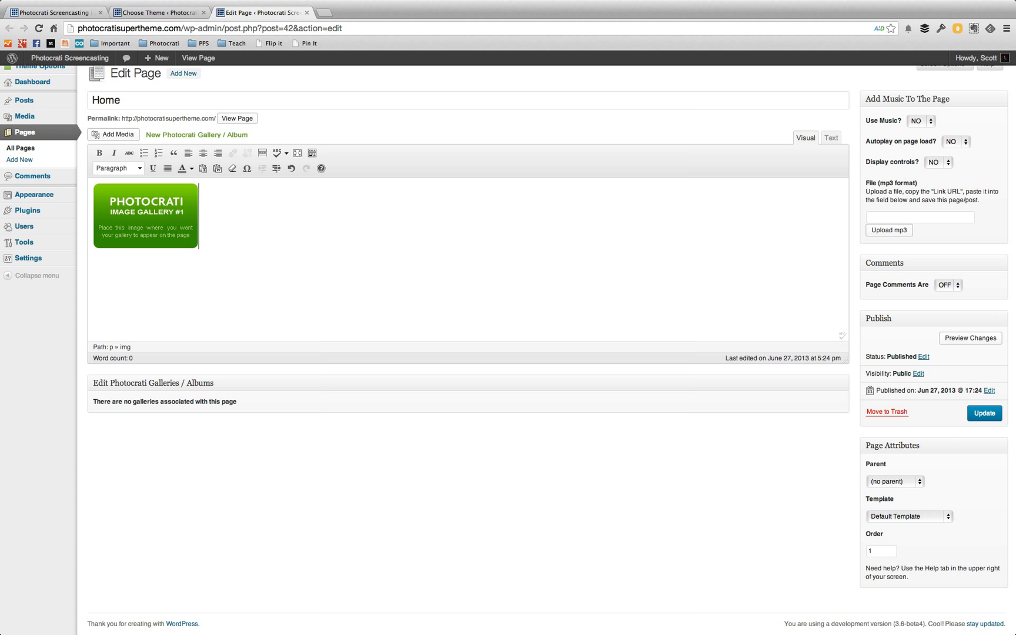
left_click(982, 413)
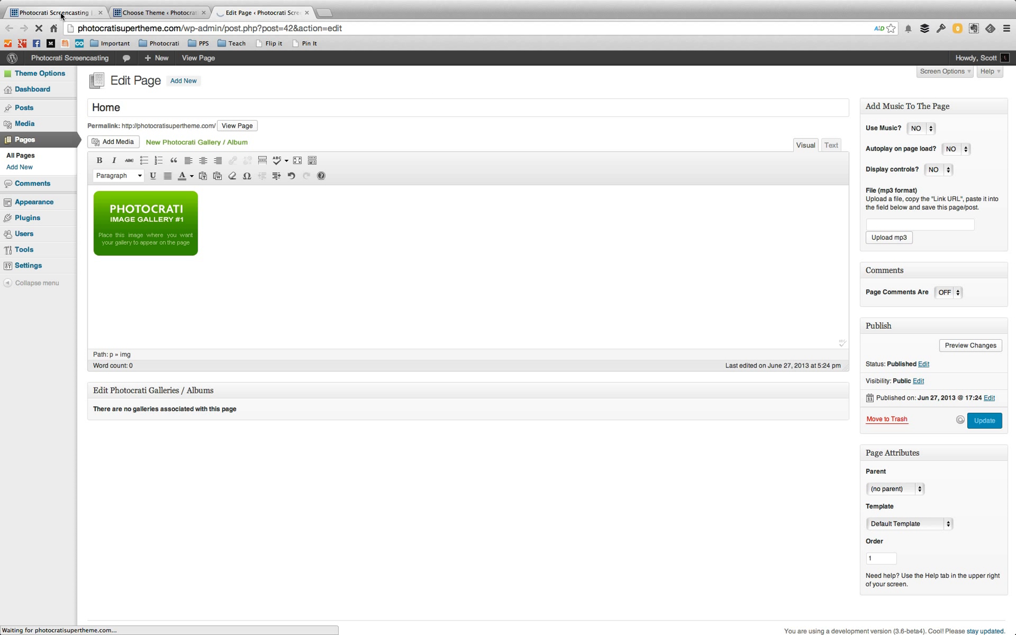
- Reload the live front page to see the new gallery and check the Home editor
left_click(61, 13)
key("super+r")
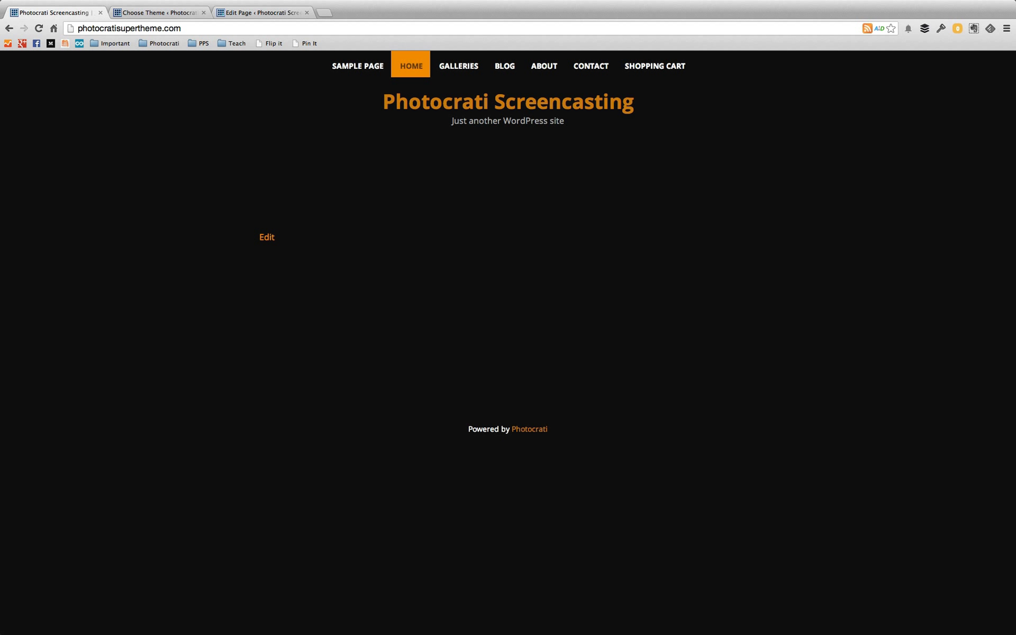
key("super+r")
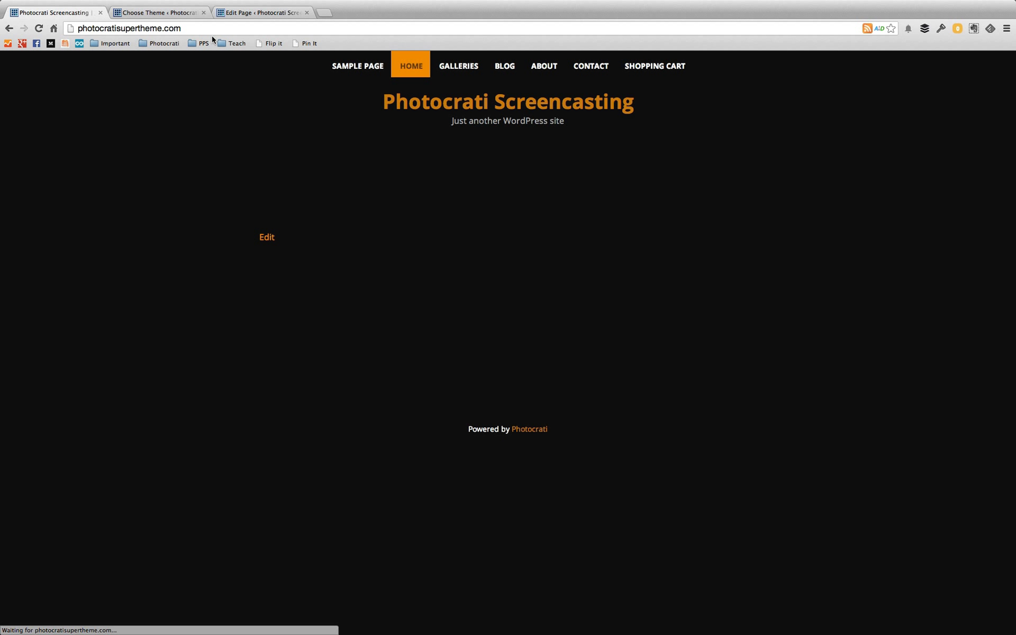
left_click(278, 12)
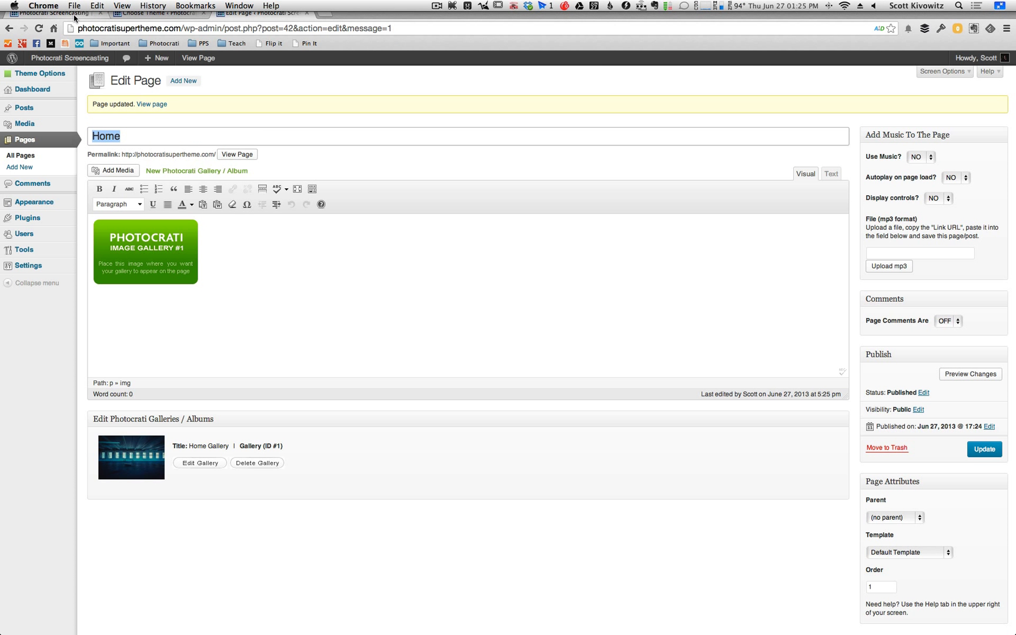
left_click(94, 14)
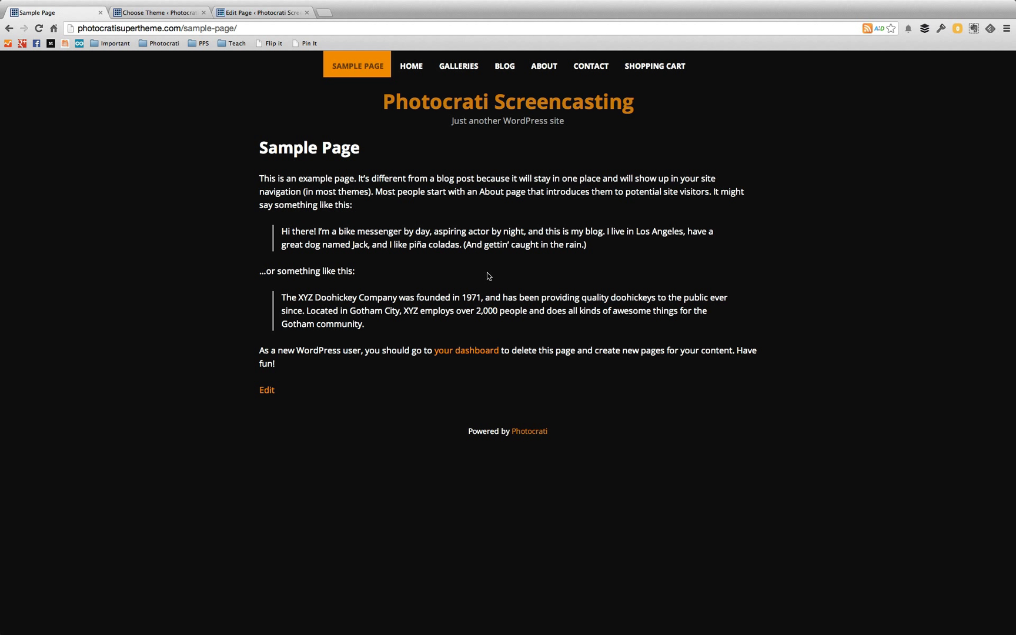
- Browse the Blog, About and Contact pages on the live site, then close the page-editing tab
left_click(507, 67)
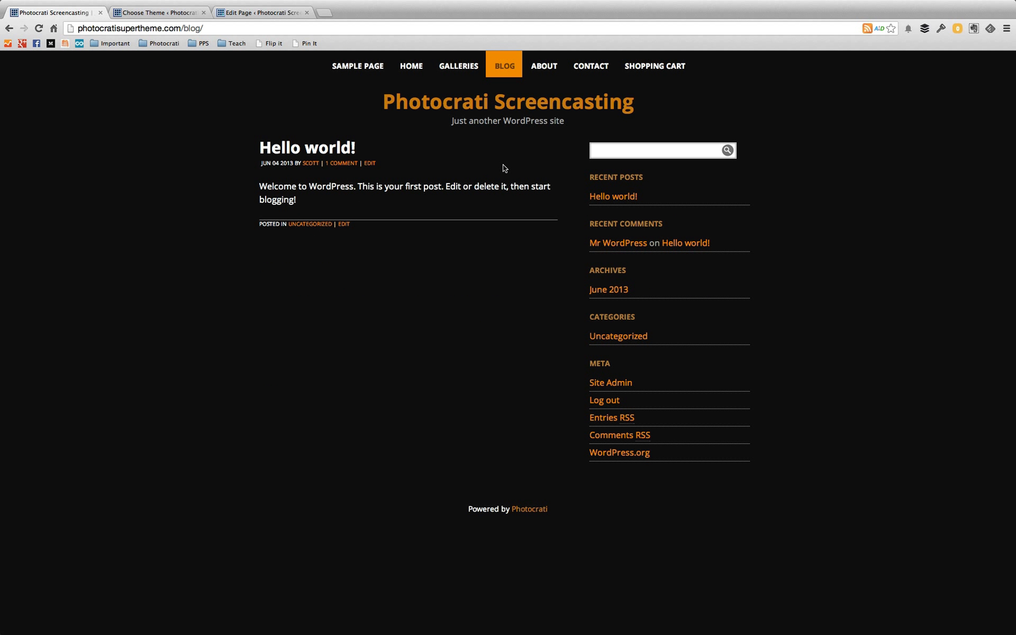
left_click(558, 67)
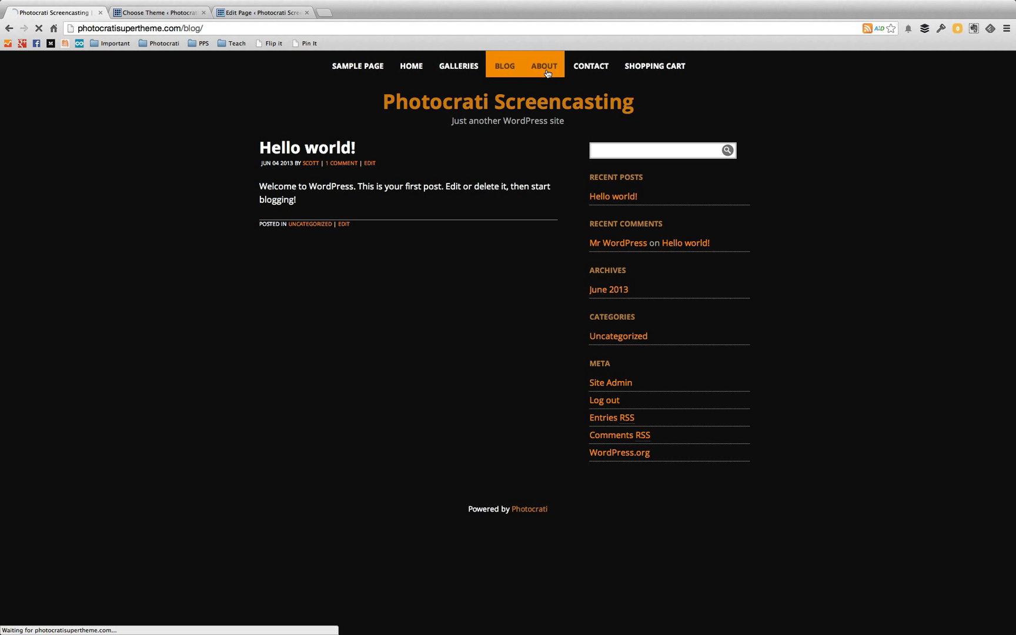
left_click(581, 67)
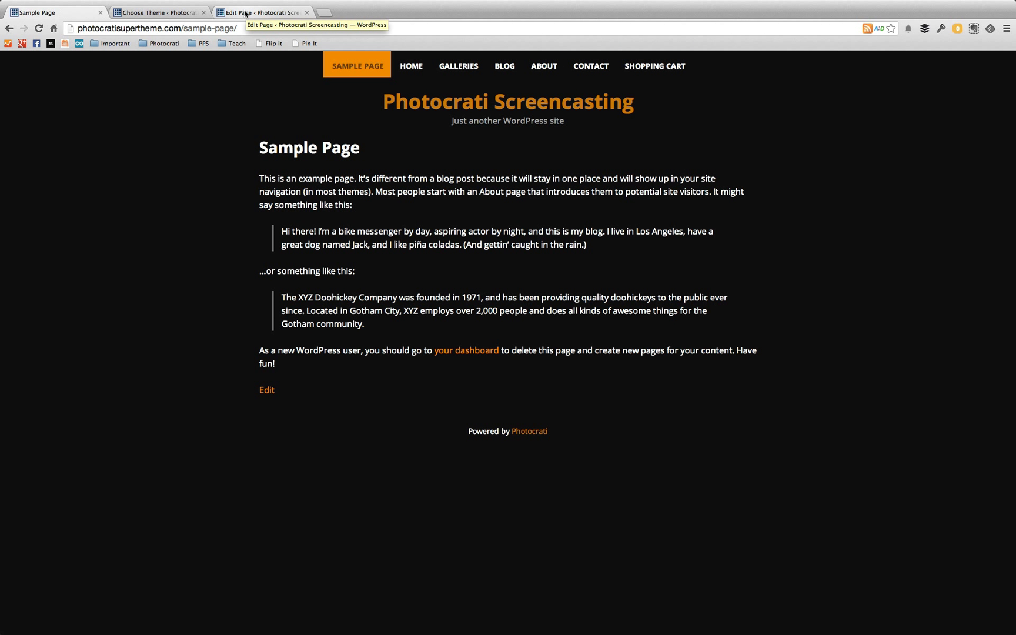
left_click(307, 12)
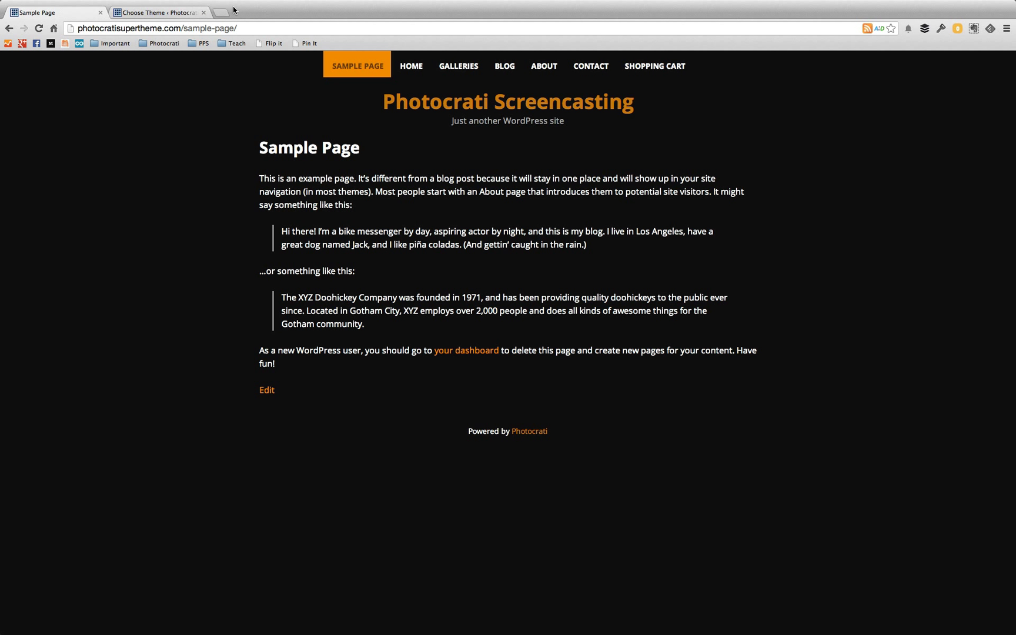
- Save light blue 8fe5ff as the main background and reload the sample page to check it
left_click(187, 12)
left_click(47, 101)
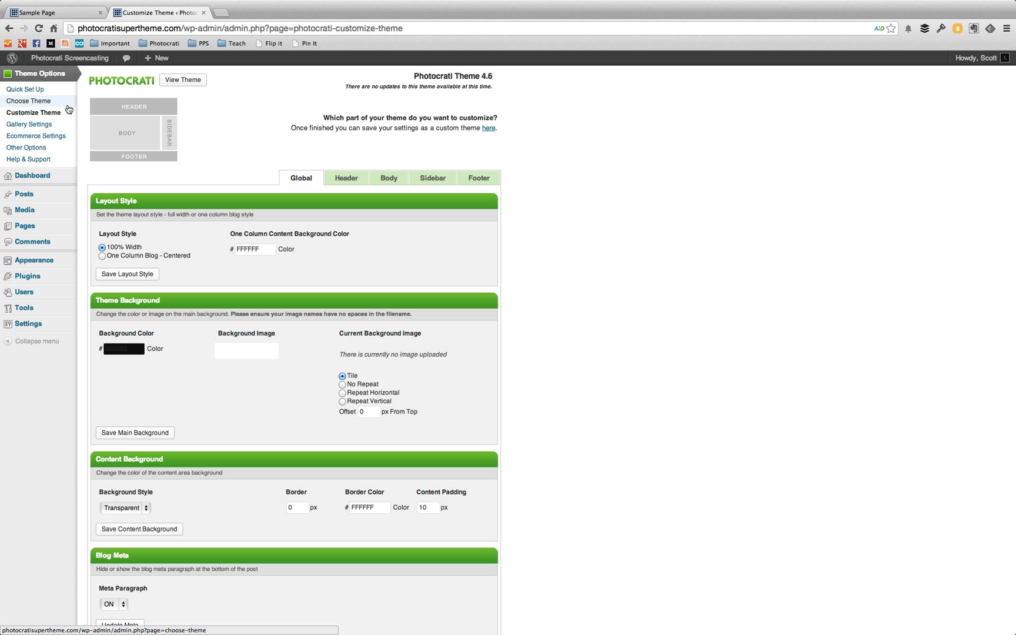
scroll(286, 195, "down", 3)
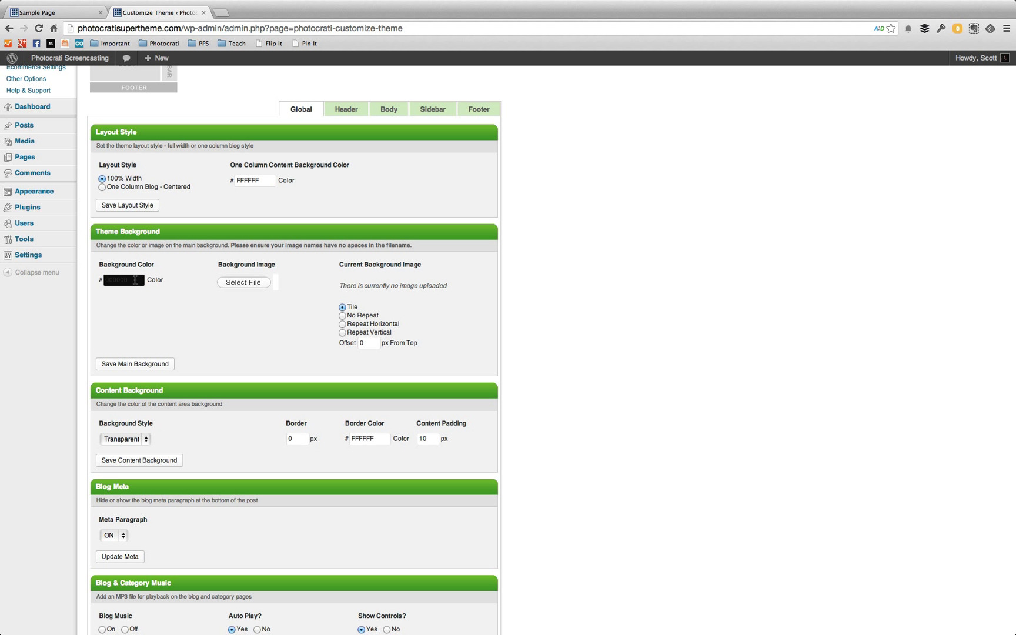
left_click(136, 279)
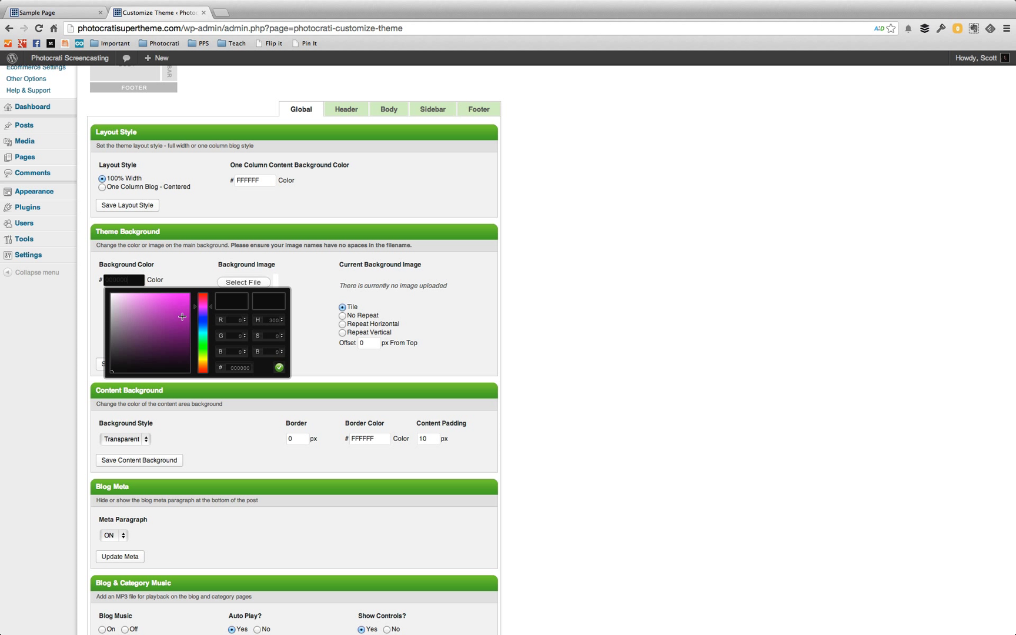
mouse_move(200, 317)
left_mouse_down()
mouse_move(200, 330)
mouse_move(154, 309)
mouse_move(146, 293)
left_mouse_up()
left_click(279, 368)
left_click(137, 365)
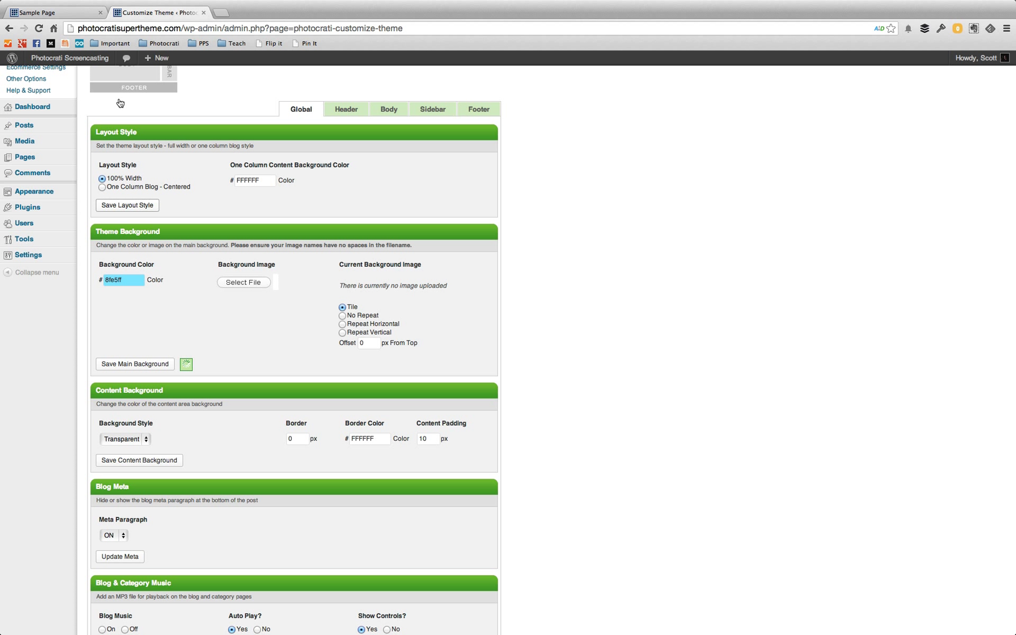
left_click(59, 13)
key("super+r")
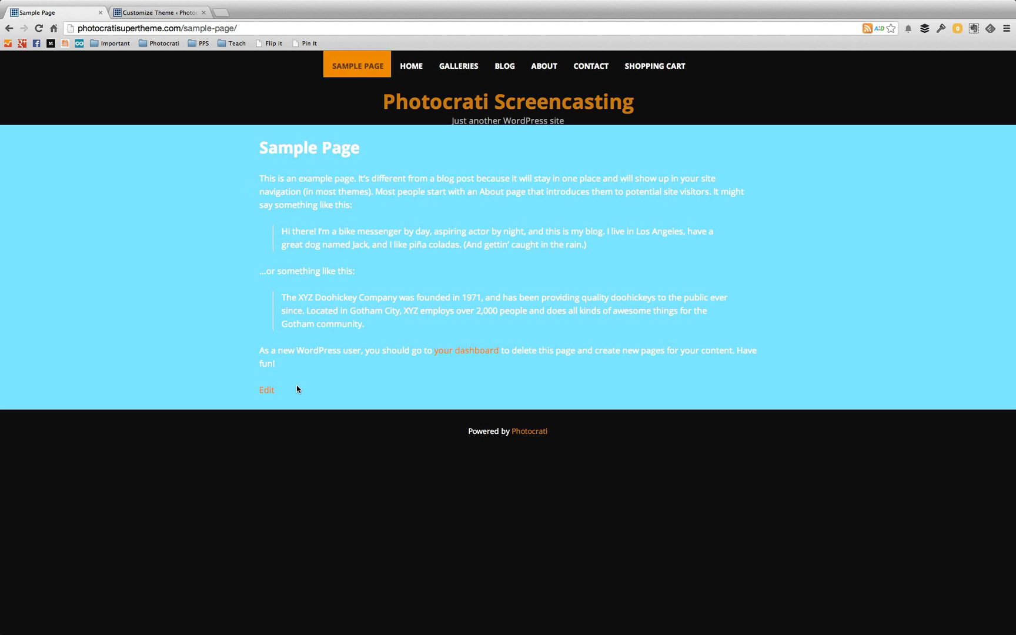
left_click(174, 14)
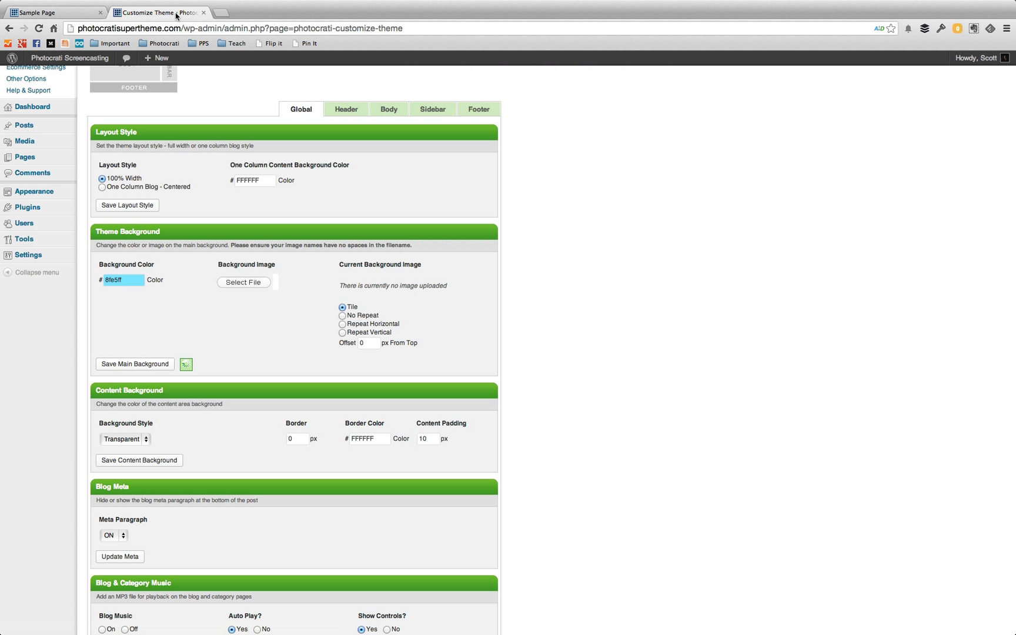
- Copy the 8fe5ff value and save it as the header background colour
left_click_drag(132, 279, 106, 278)
left_click(346, 111)
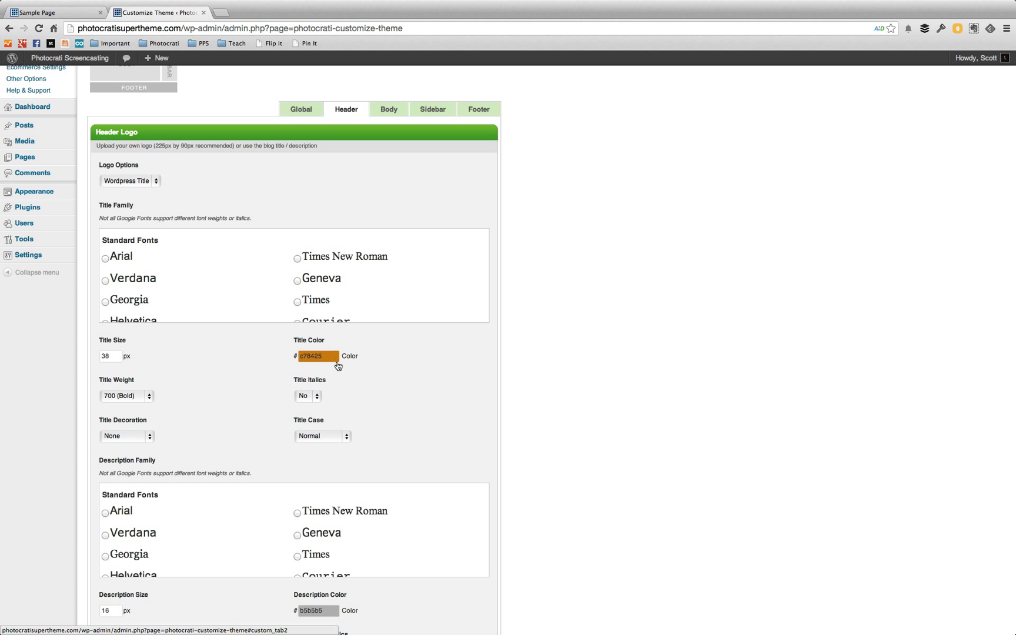
scroll(597, 372, "down", 15)
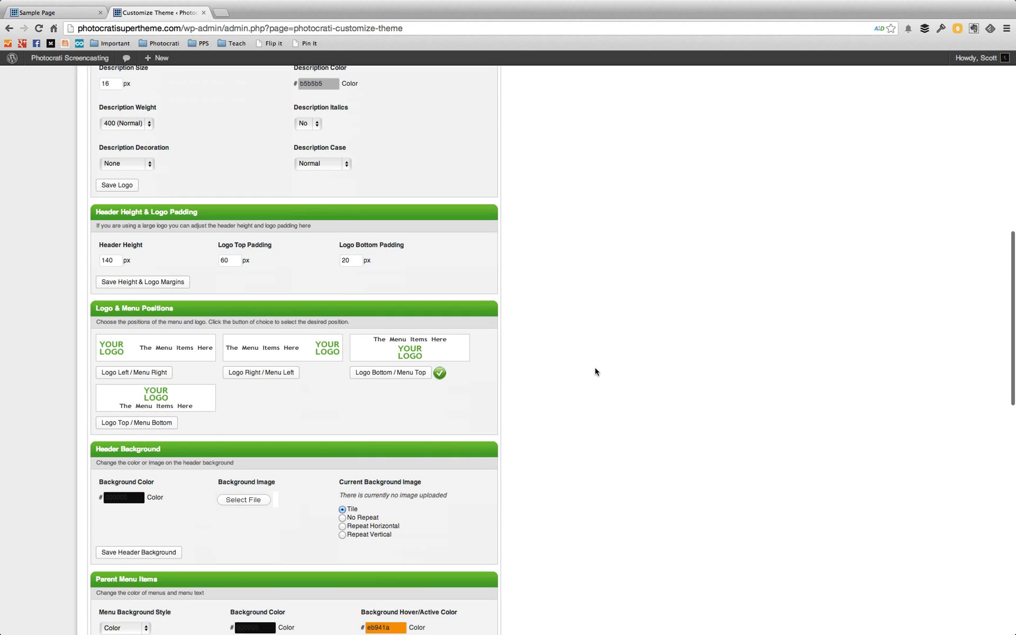
scroll(595, 371, "down", 1)
left_click(112, 411)
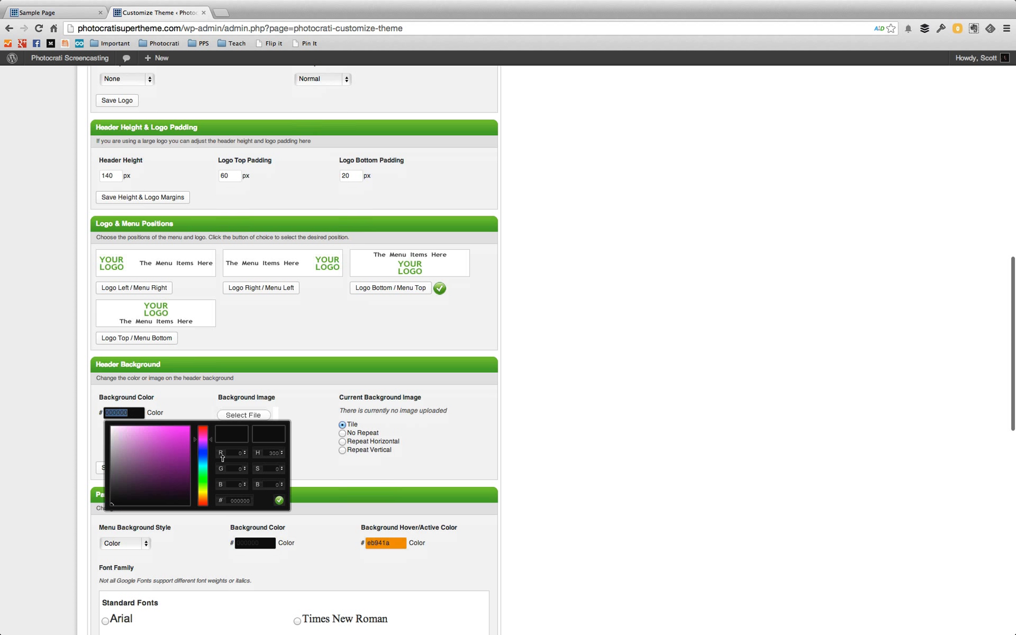
left_click(279, 501)
left_click(140, 467)
scroll(423, 256, "up", 8)
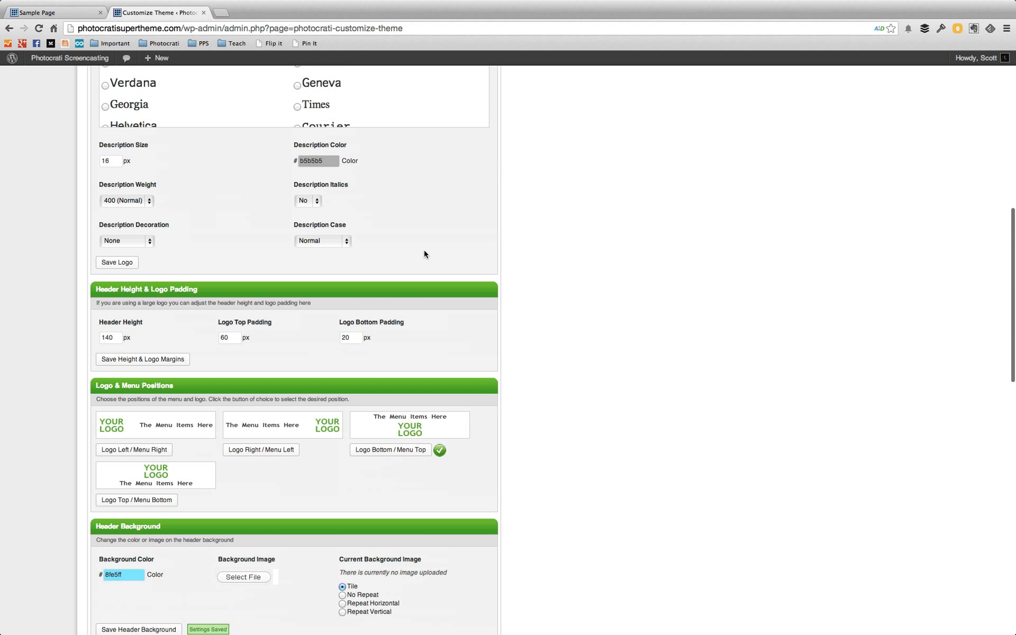
- Replace the footer background 000000 with 8fe5ff, save footer styles, and reload the sample page
scroll(426, 260, "up", 4)
left_click(473, 178)
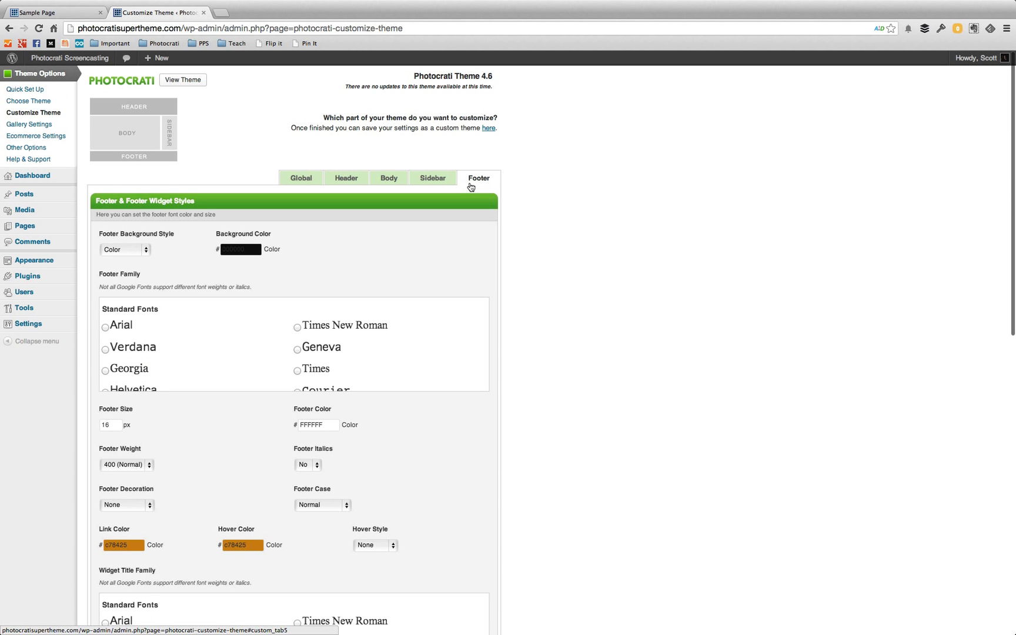
left_click(240, 249)
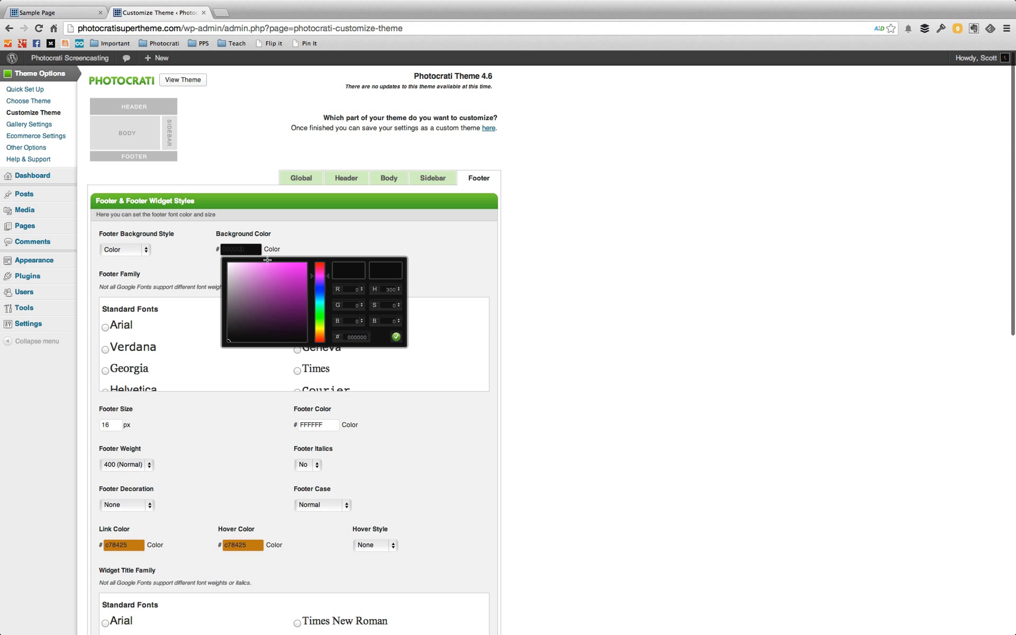
double_click(242, 250)
type("8fe5ff")
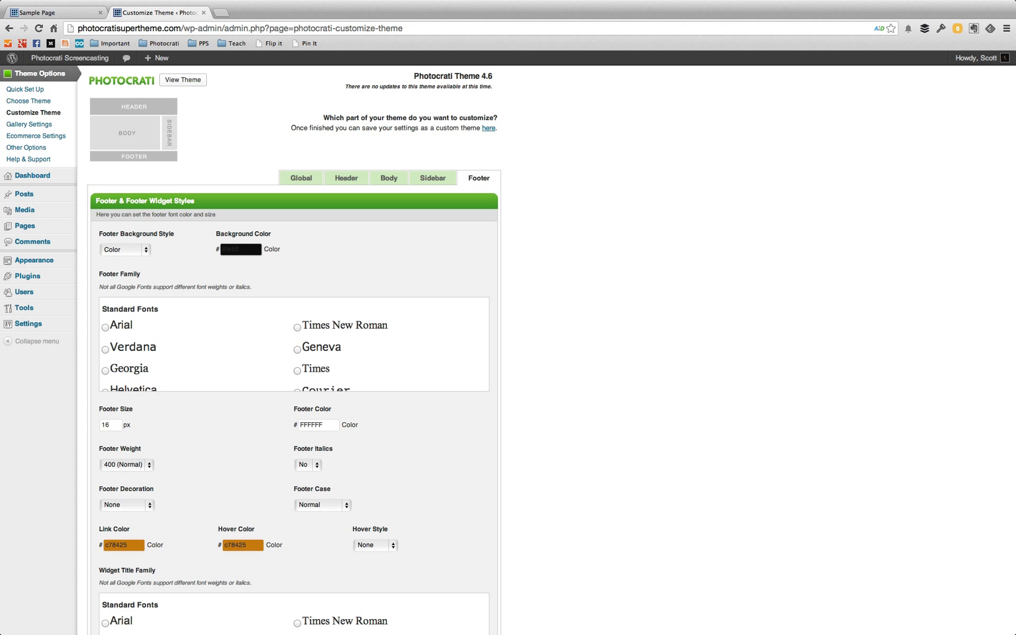
left_click(235, 249)
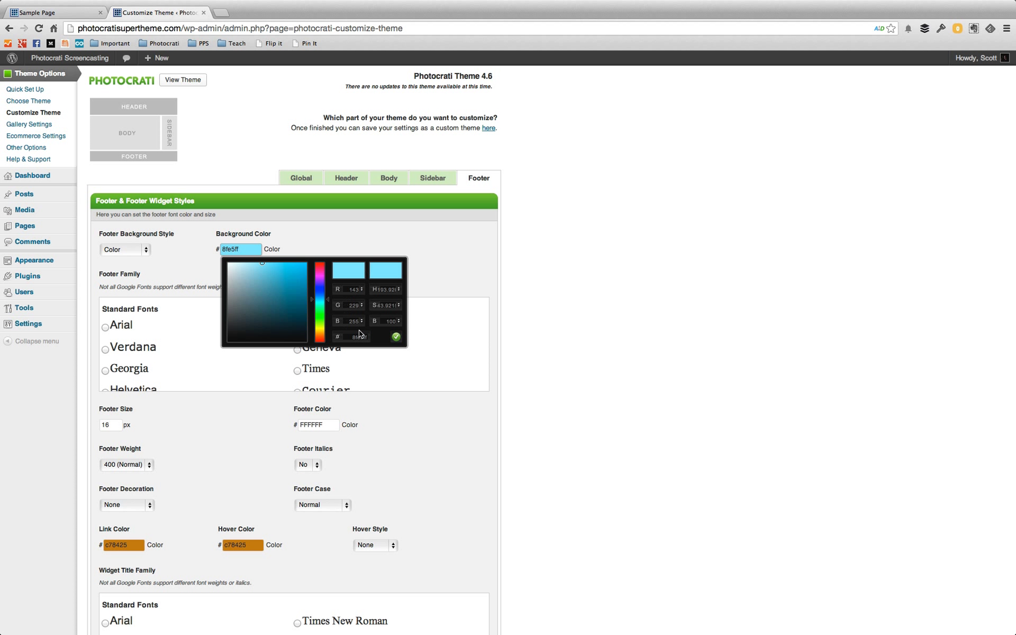
left_click(396, 338)
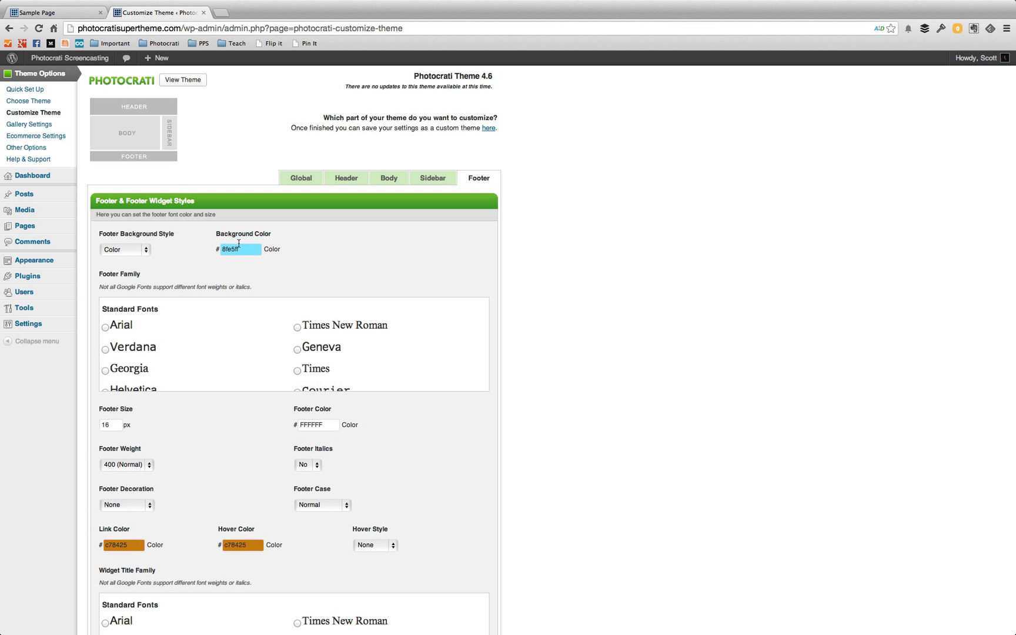
scroll(508, 267, "down", 8)
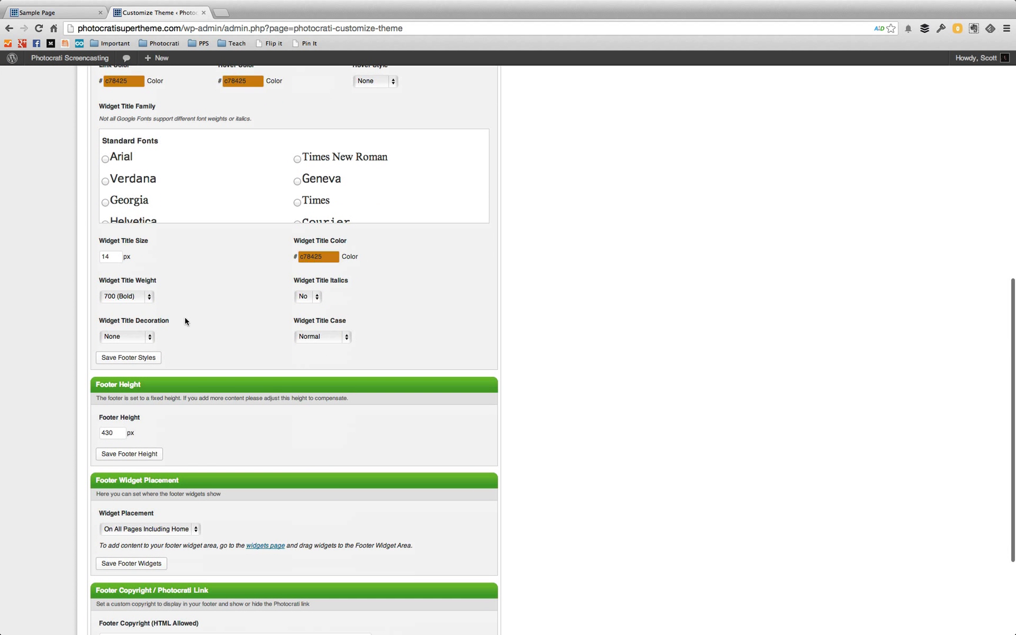
left_click(154, 359)
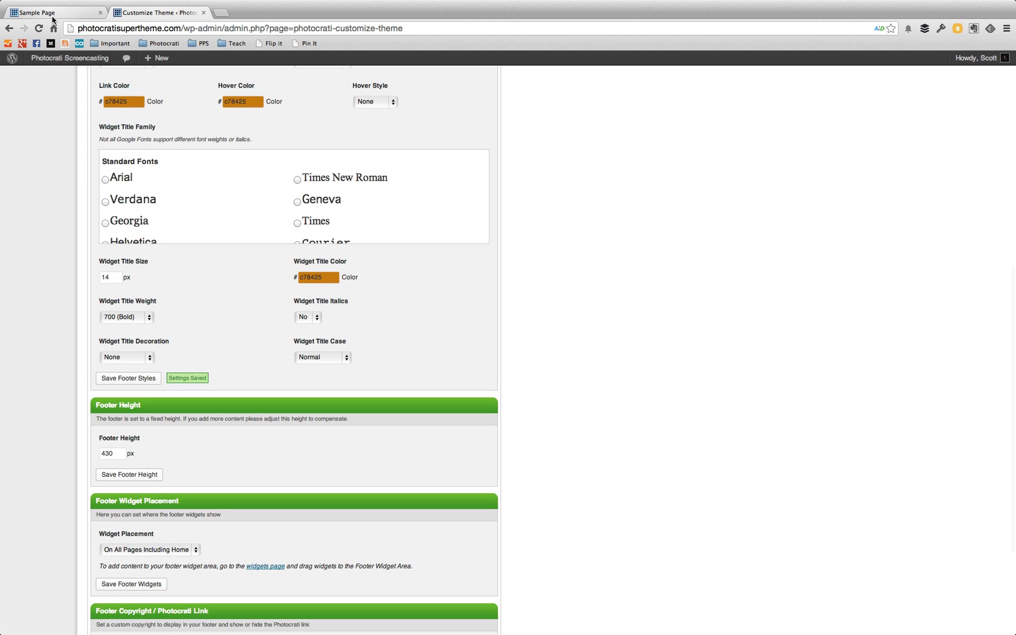
left_click(52, 13)
key("super+r")
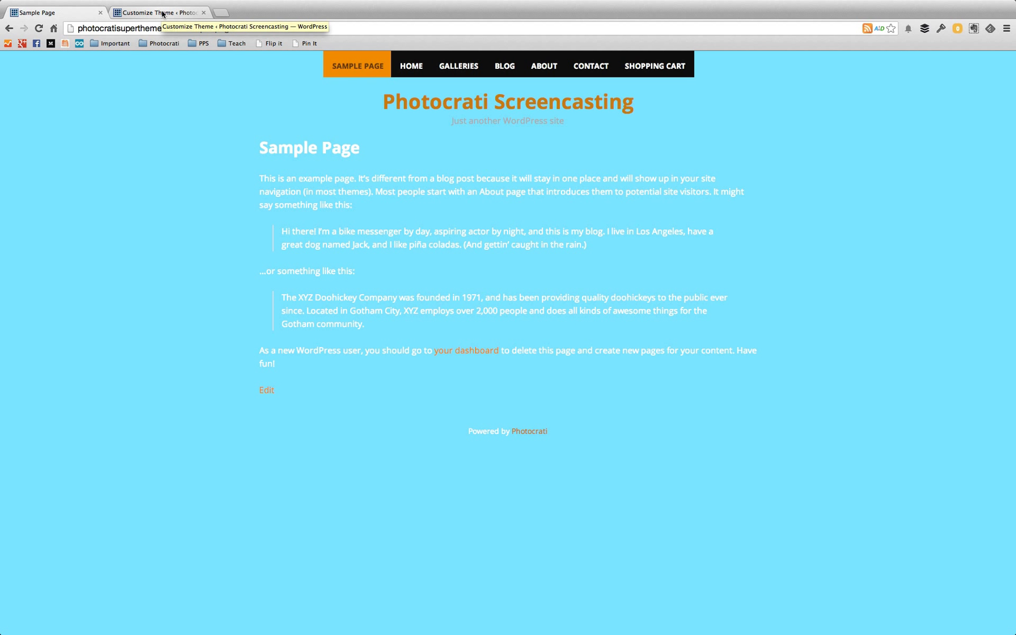
- Preview the One Column Blog - Centered layout, then save the 100% Width layout again
left_click(162, 13)
scroll(179, 152, "up", 7)
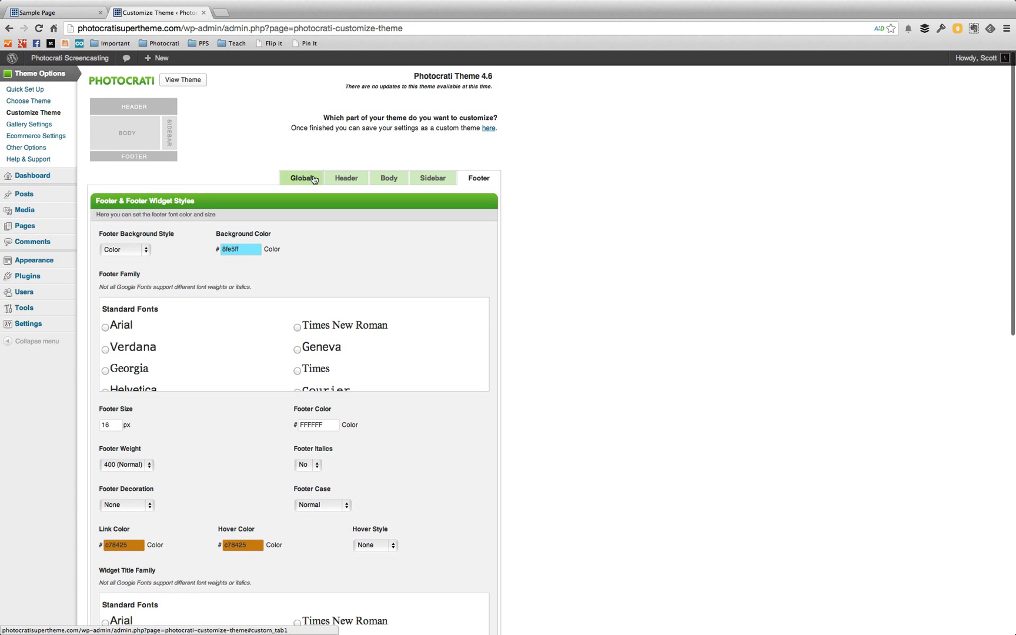
left_click(310, 178)
left_click(103, 256)
left_click(127, 274)
left_click(82, 12)
key("super+r")
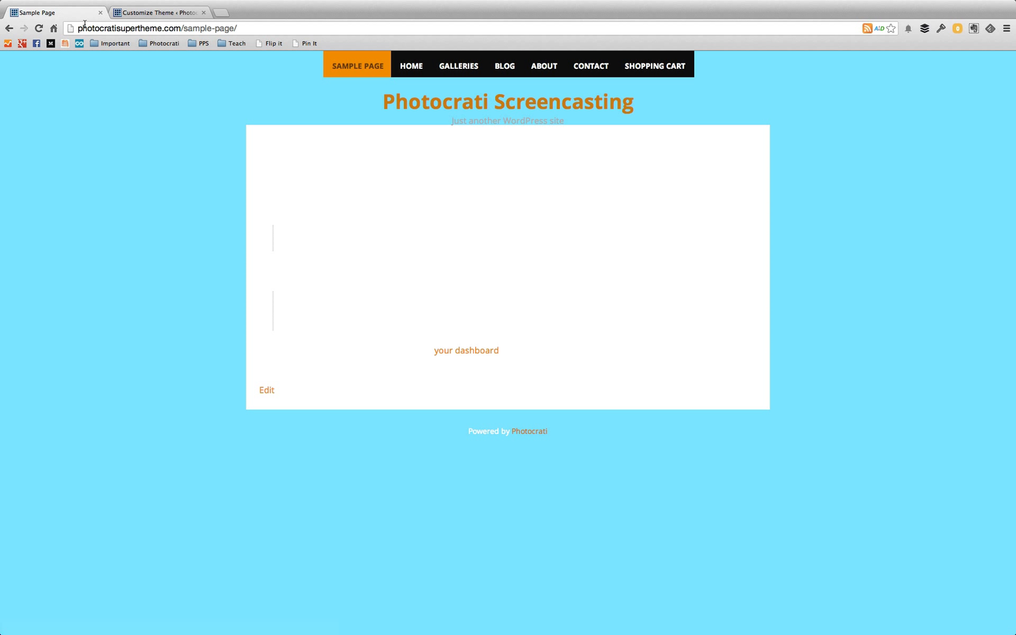
left_click(141, 12)
left_click(102, 247)
left_click(120, 275)
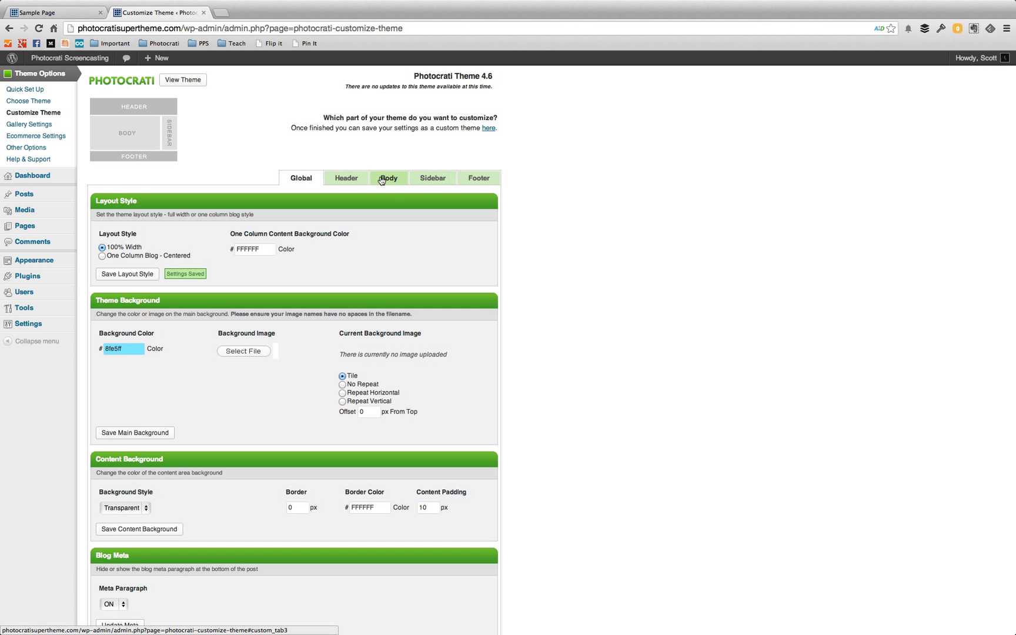
- Set the footer background colour to dark grey 525252
left_click(347, 178)
left_click(453, 183)
left_click(474, 179)
left_click(246, 249)
left_click_drag(271, 310, 227, 317)
left_click(394, 339)
- Save the grey footer styles and set the header background to 95b0b8
scroll(601, 356, "down", 7)
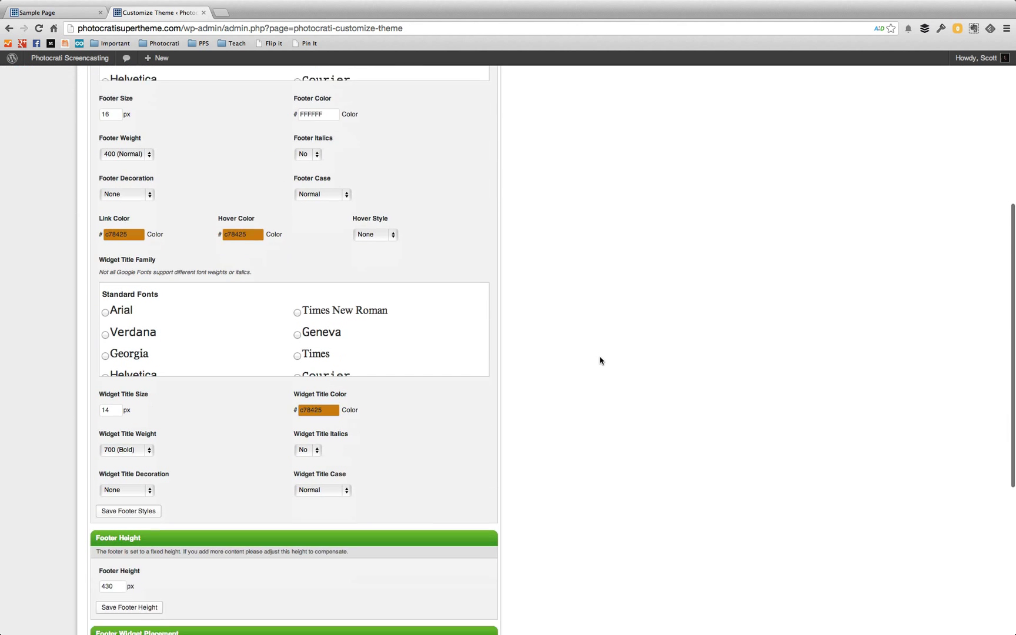
left_click(146, 433)
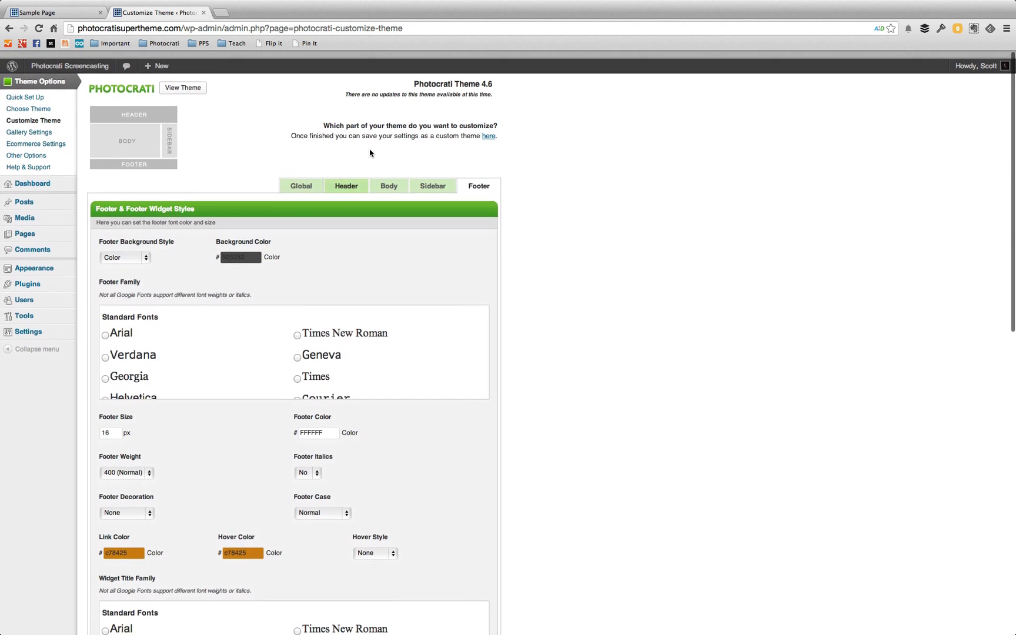
left_click(343, 178)
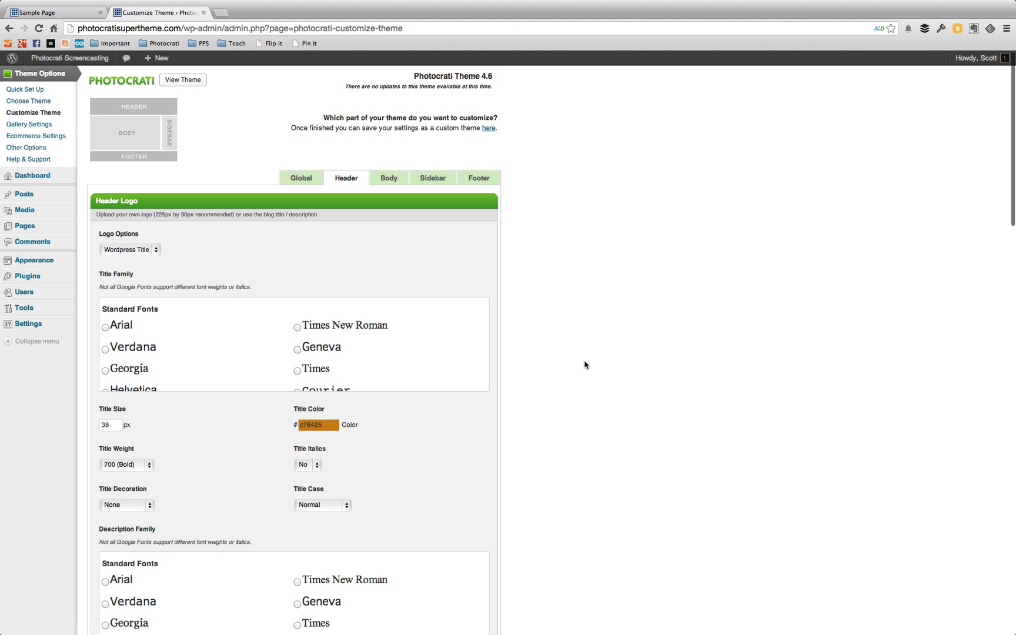
scroll(555, 356, "down", 9)
left_click(130, 564)
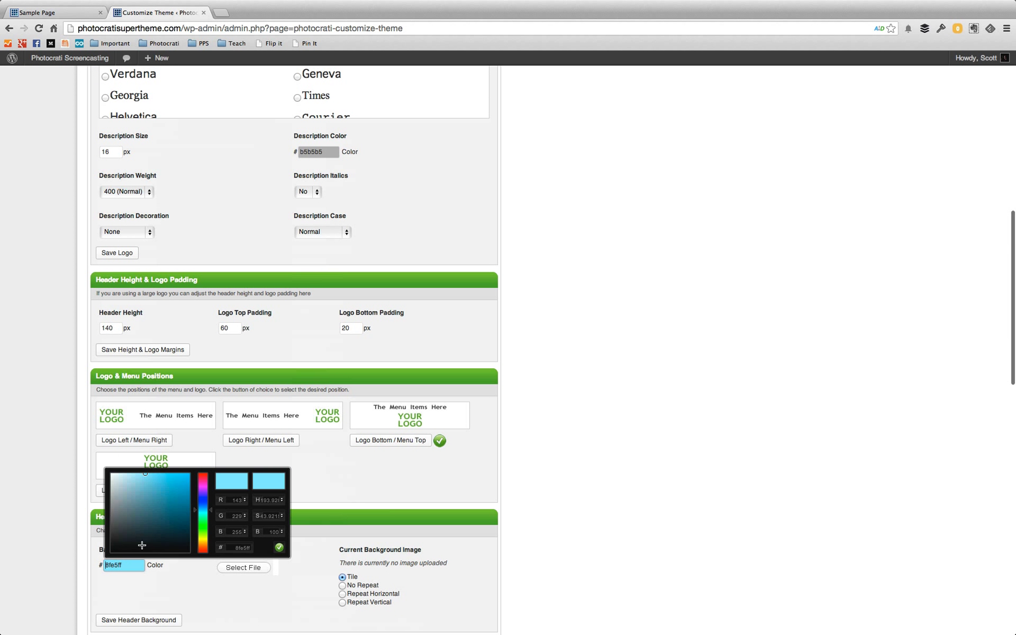
left_click(278, 548)
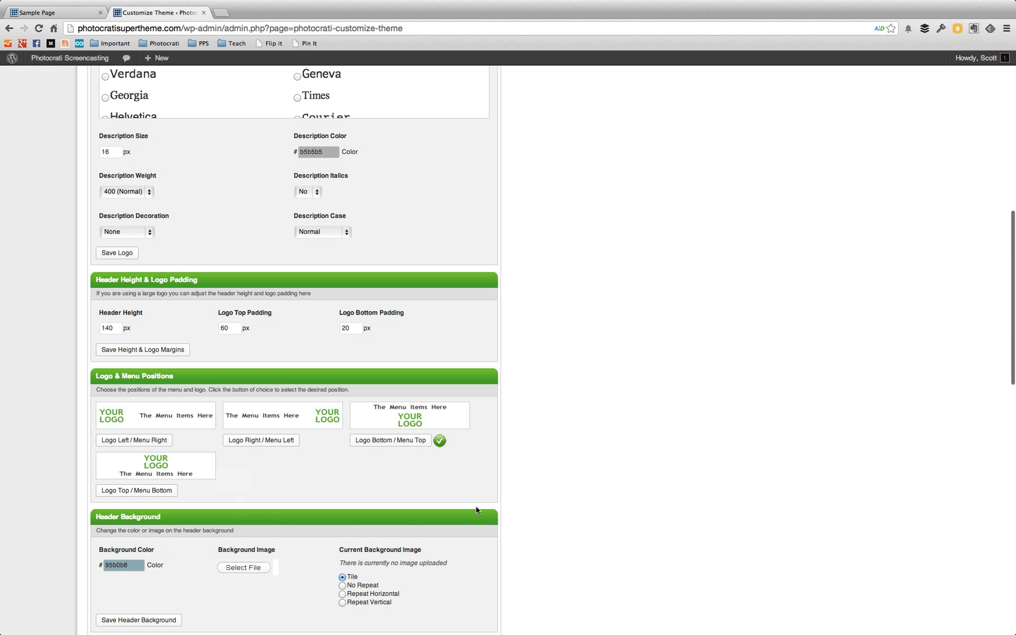
scroll(466, 512, "down", 4)
left_click(176, 509)
- Reload the sample page to check the grey header, light blue body and dark footer
left_click(82, 12)
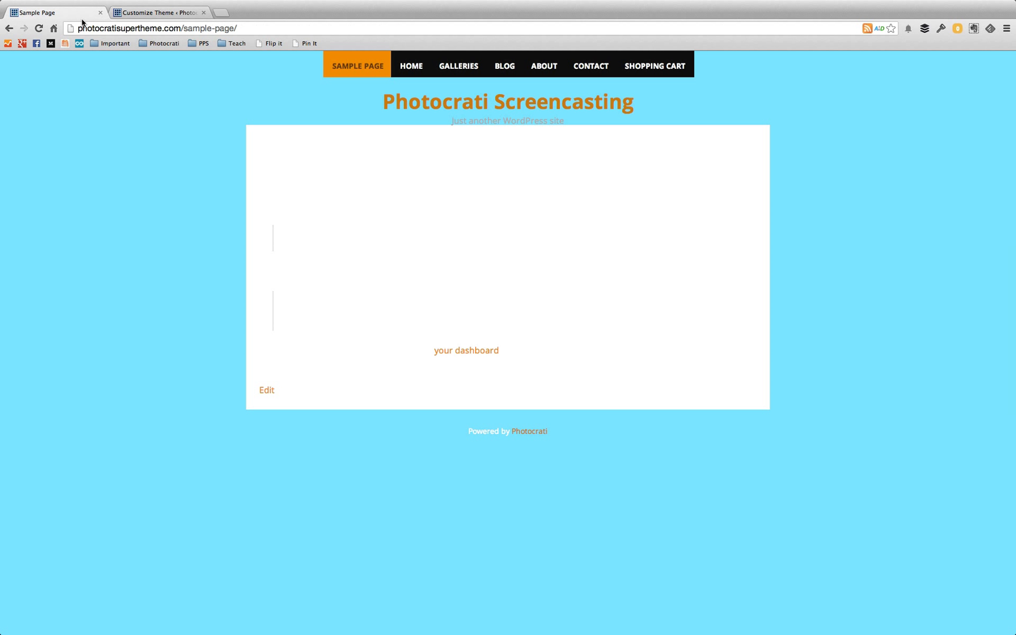
key("super+r")
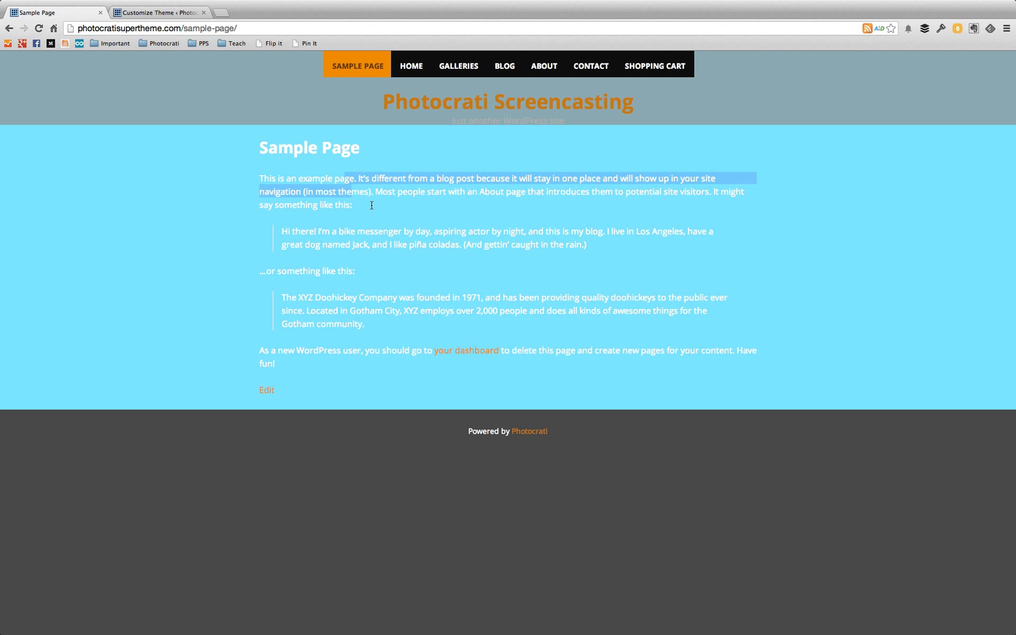
left_click(174, 13)
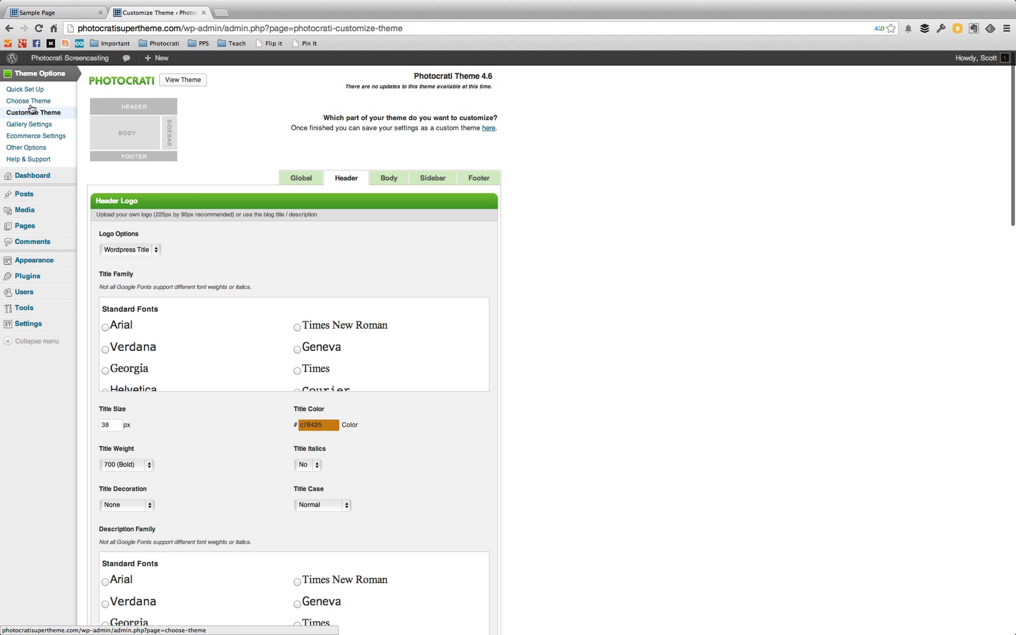
- Apply the Photocrati Rangefinder preset theme and preview it on the reloaded sample page
left_click(30, 103)
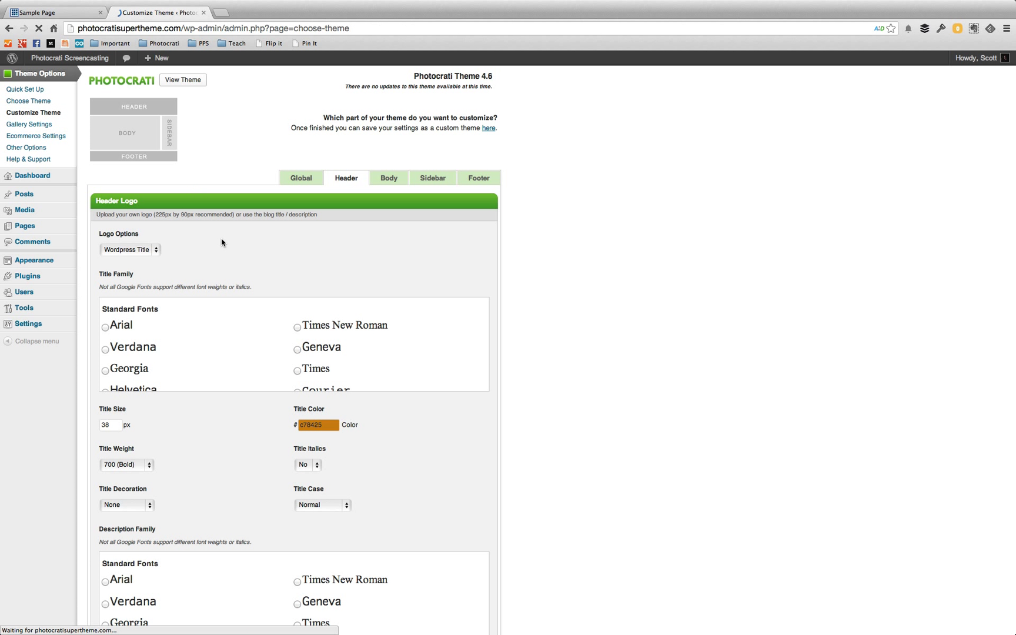
scroll(217, 251, "down", 5)
scroll(217, 251, "down", 2)
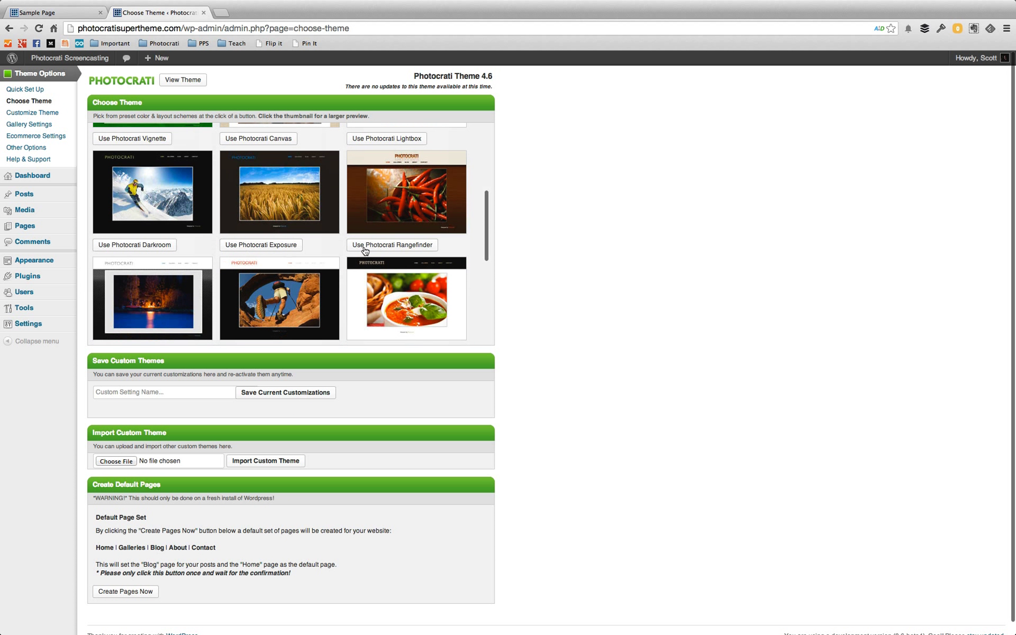
left_click(381, 246)
left_click(586, 223)
key("super+1")
key("super+r")
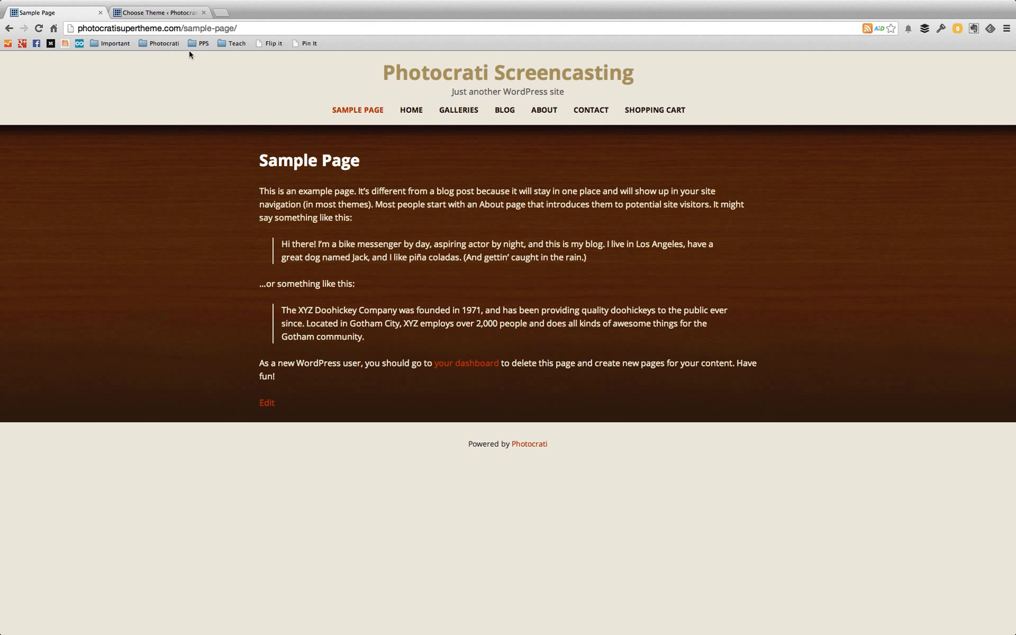
left_click(157, 12)
left_click(25, 119)
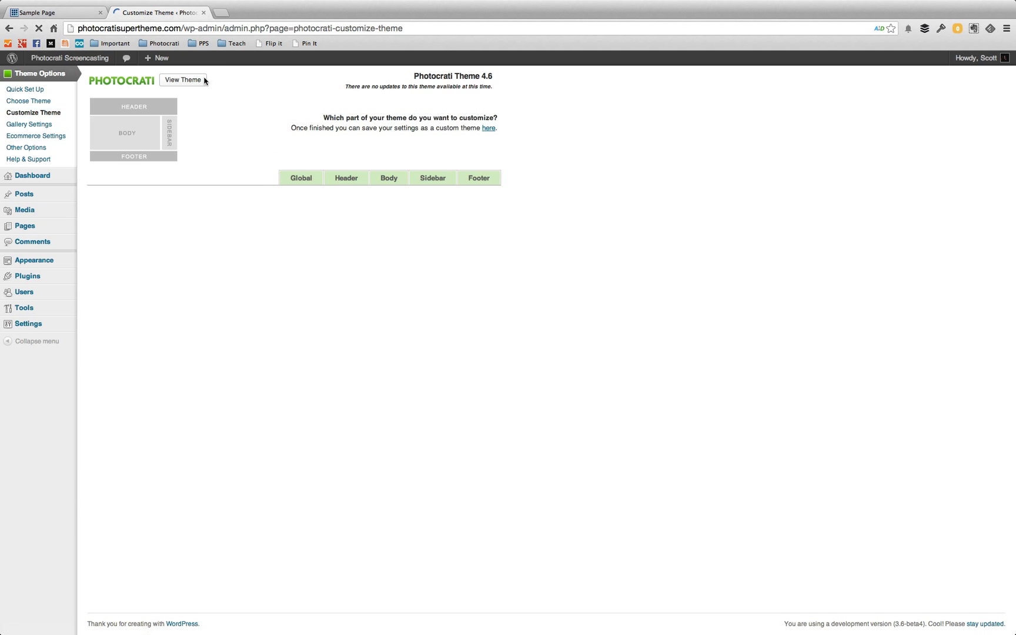
- Delete the wood background image from the Global settings
left_click(381, 178)
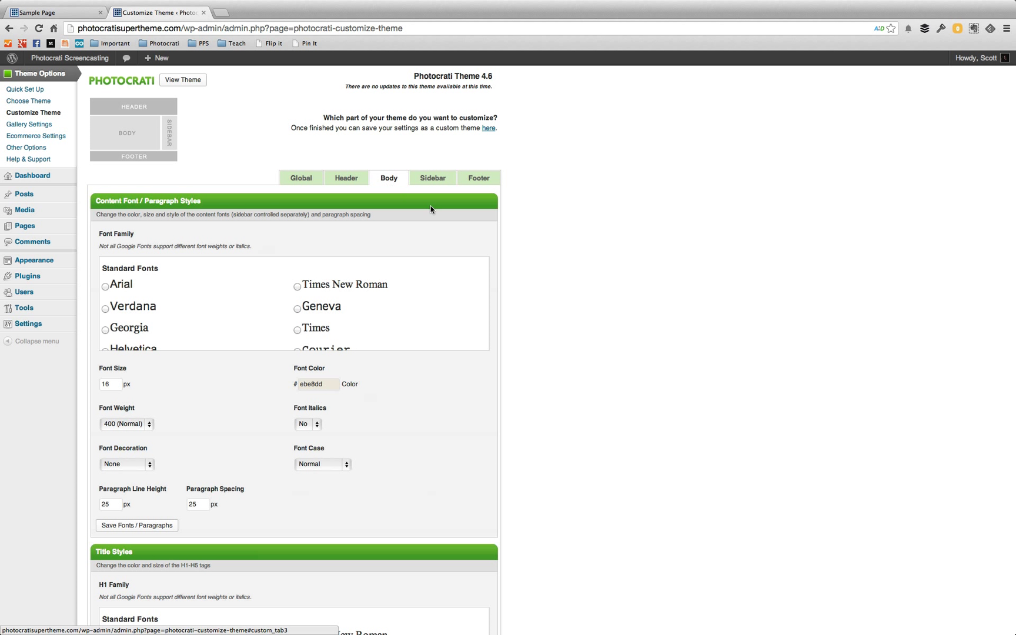
scroll(556, 278, "down", 15)
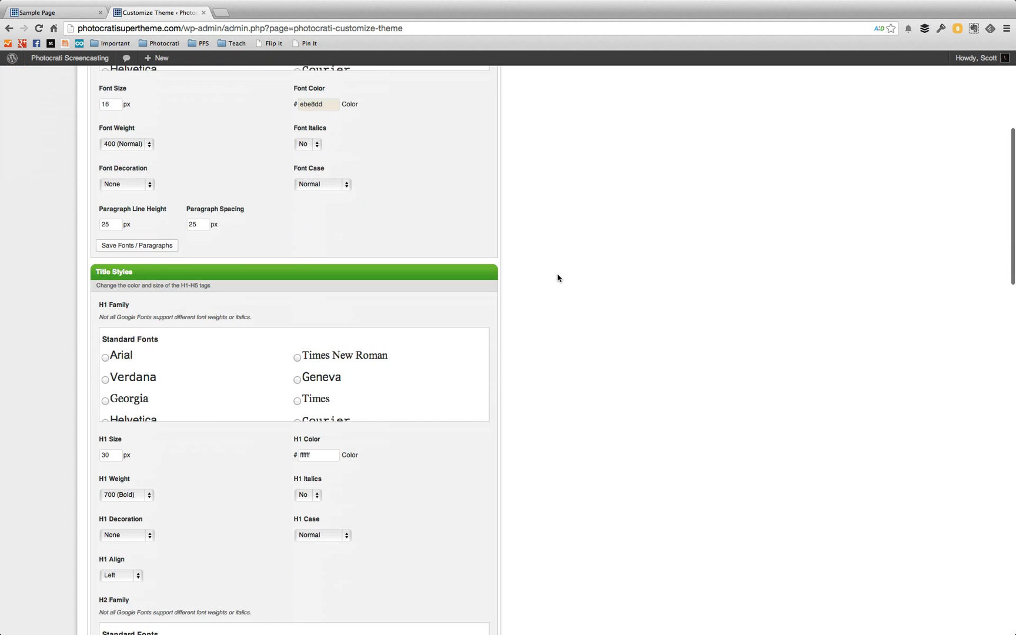
scroll(557, 278, "up", 14)
scroll(558, 278, "up", 2)
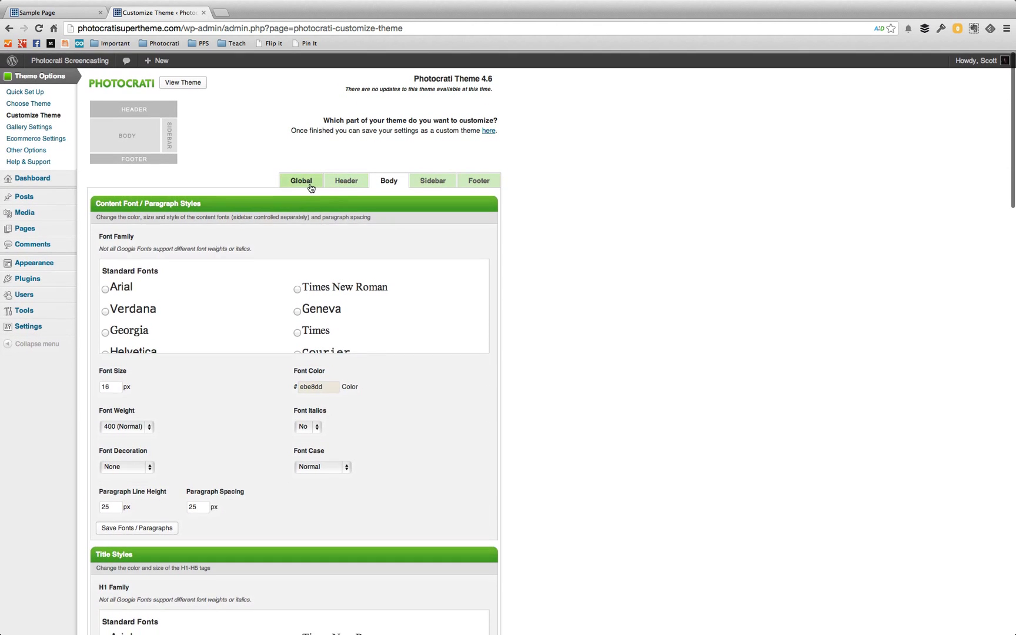
left_click(308, 183)
scroll(381, 316, "down", 2)
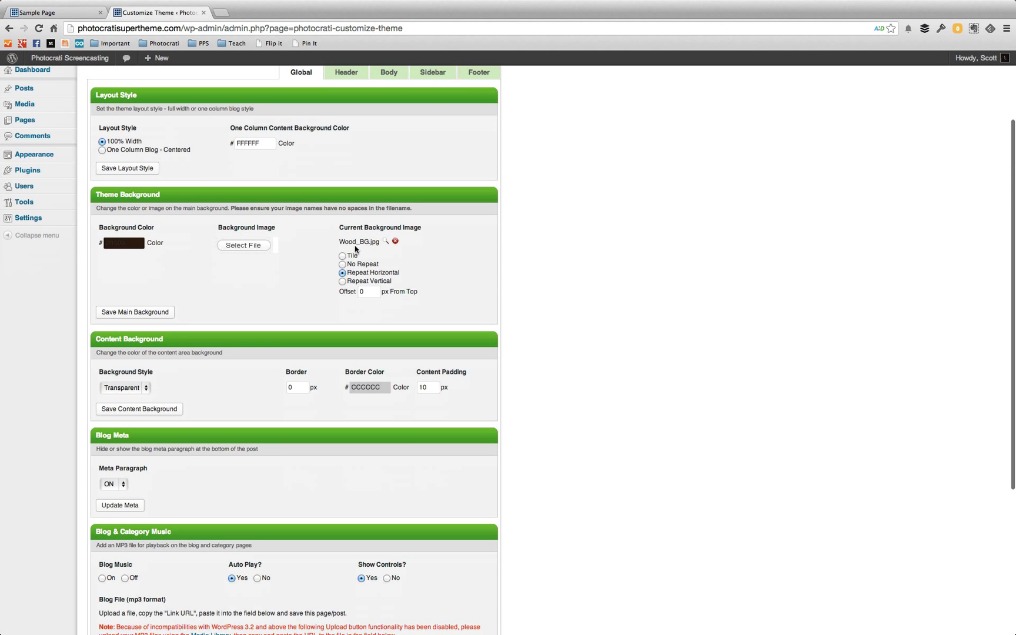
left_click(396, 242)
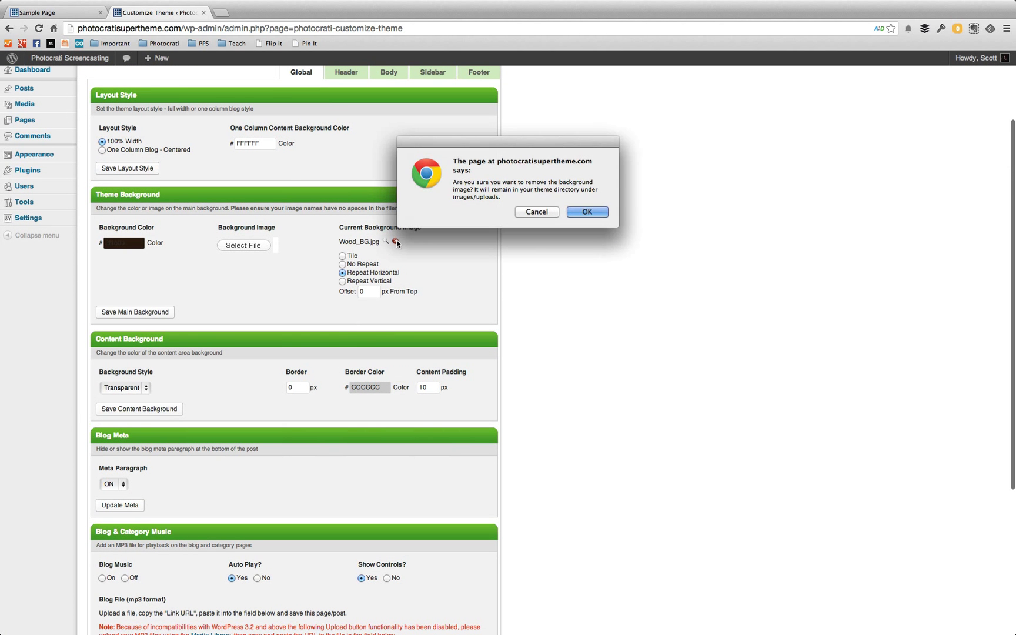
left_click(588, 213)
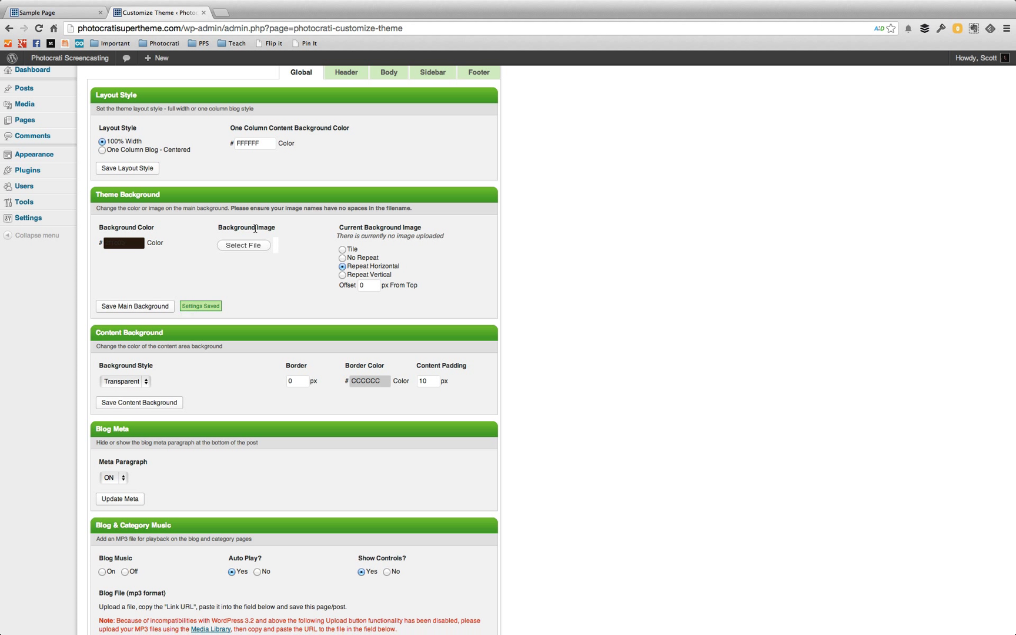
- Save a dark red main background colour and reload the Sample Page to check it
left_click(141, 244)
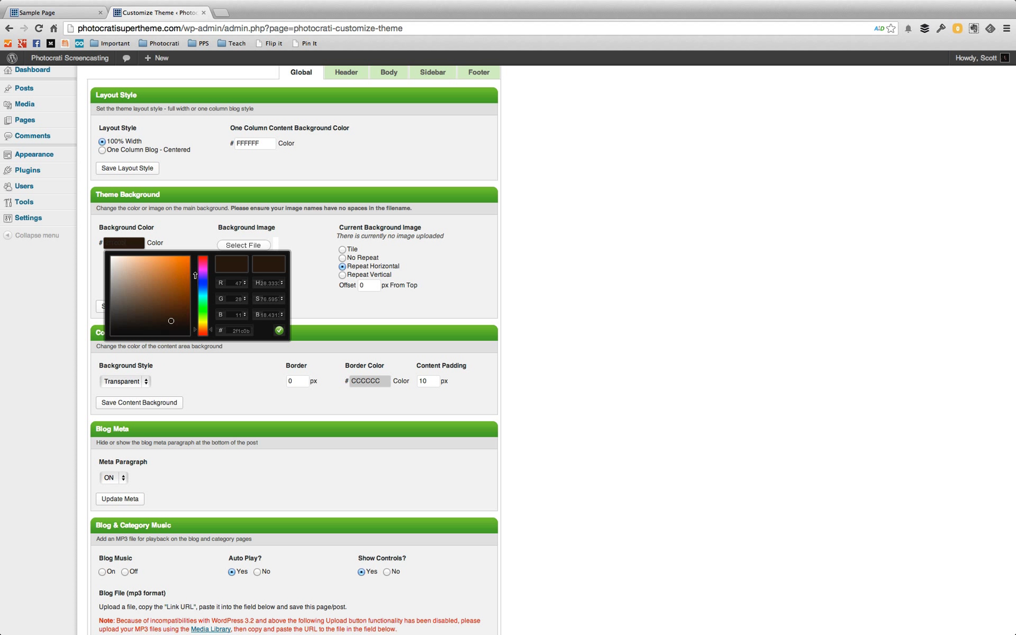
mouse_move(186, 282)
left_mouse_down()
mouse_move(187, 306)
mouse_move(202, 262)
mouse_move(177, 279)
mouse_move(176, 305)
left_mouse_up()
left_click(280, 331)
left_click(169, 307)
left_click(71, 12)
key("super+r")
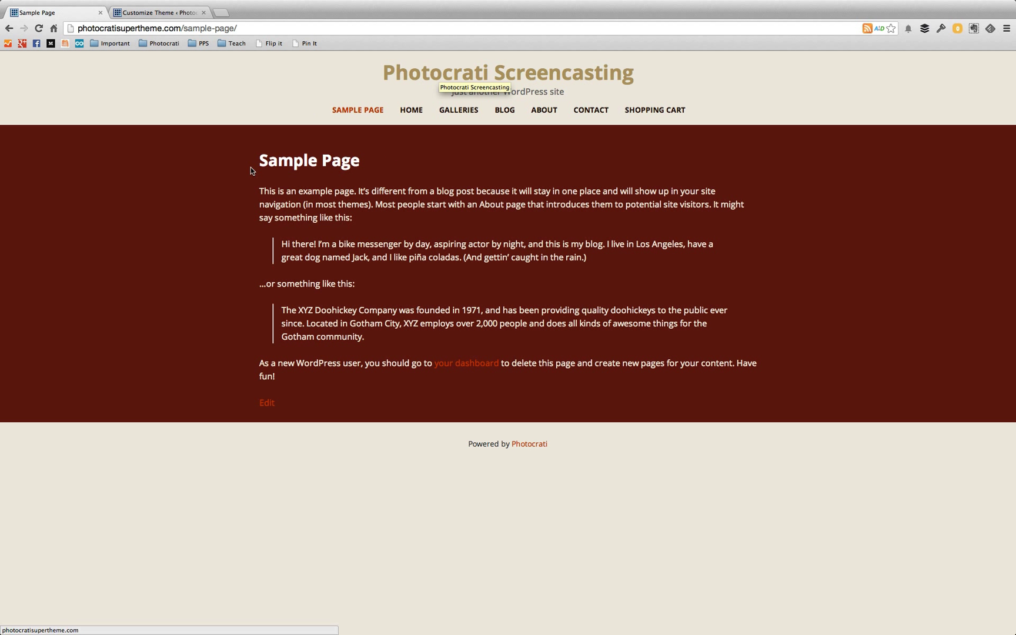
left_click(151, 15)
- Copy the 611010 background colour value and bring up the Header title settings
left_click_drag(134, 242, 100, 239)
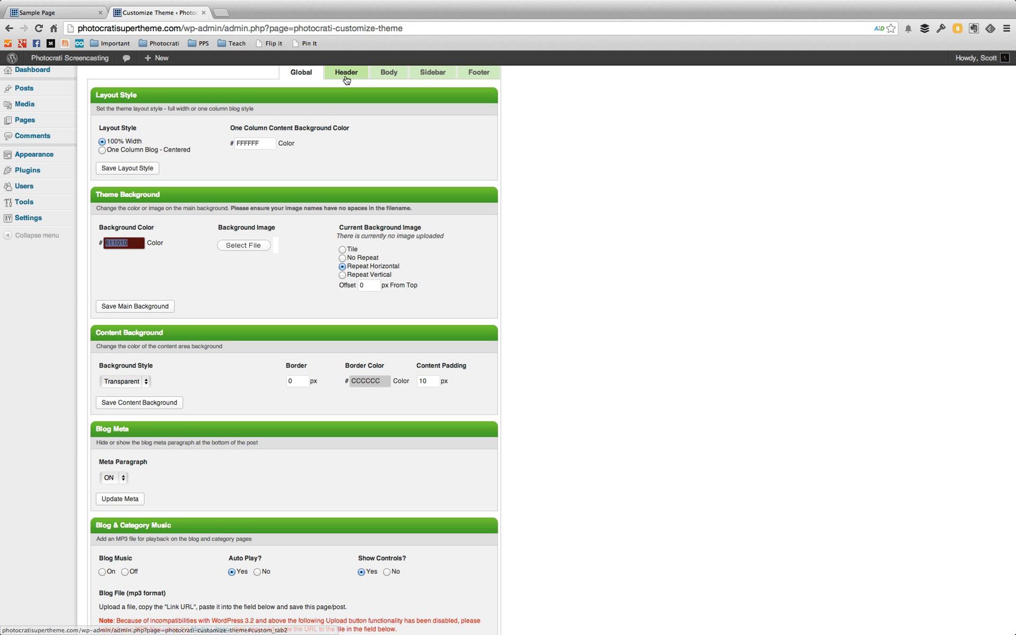
left_click(123, 244)
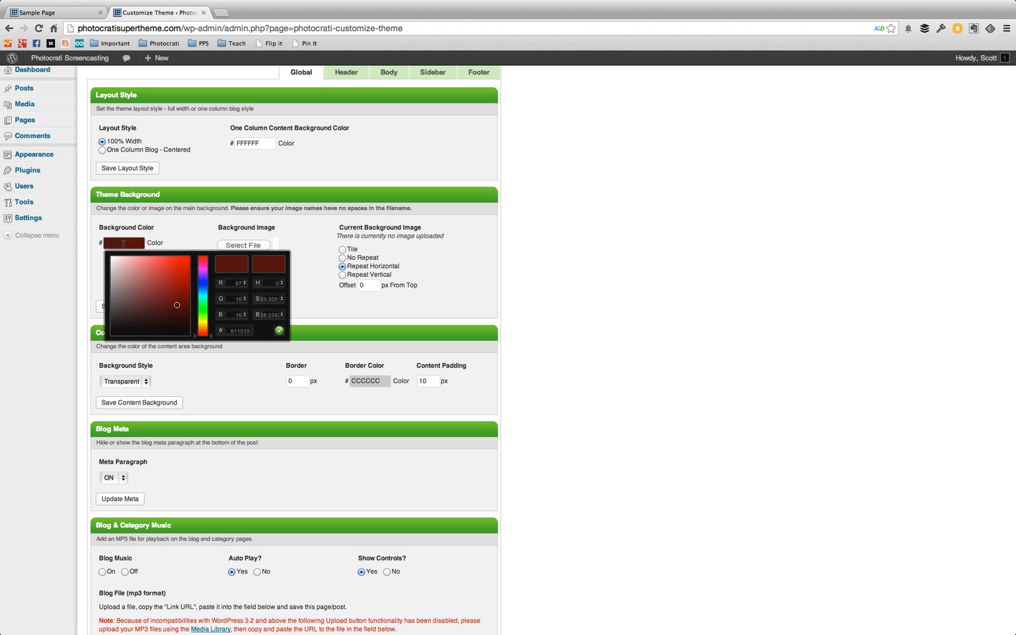
left_click(338, 76)
scroll(459, 402, "down", 5)
- Change the header Title Color from ad9966 to 611010, save it, and reload the Sample Page
left_click(317, 270)
left_click_drag(324, 270, 295, 271)
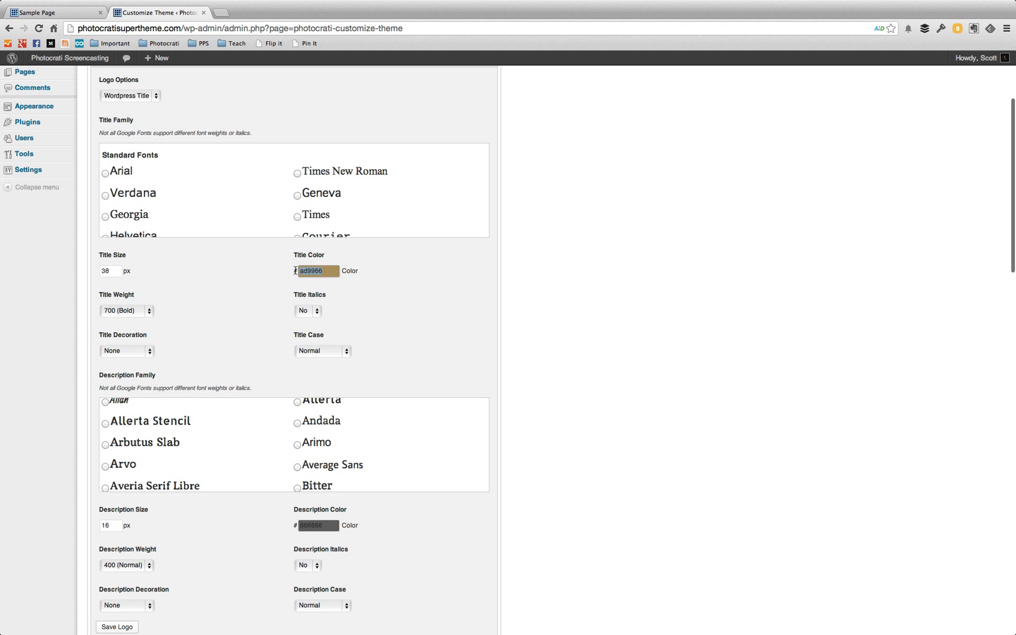
left_click(322, 267)
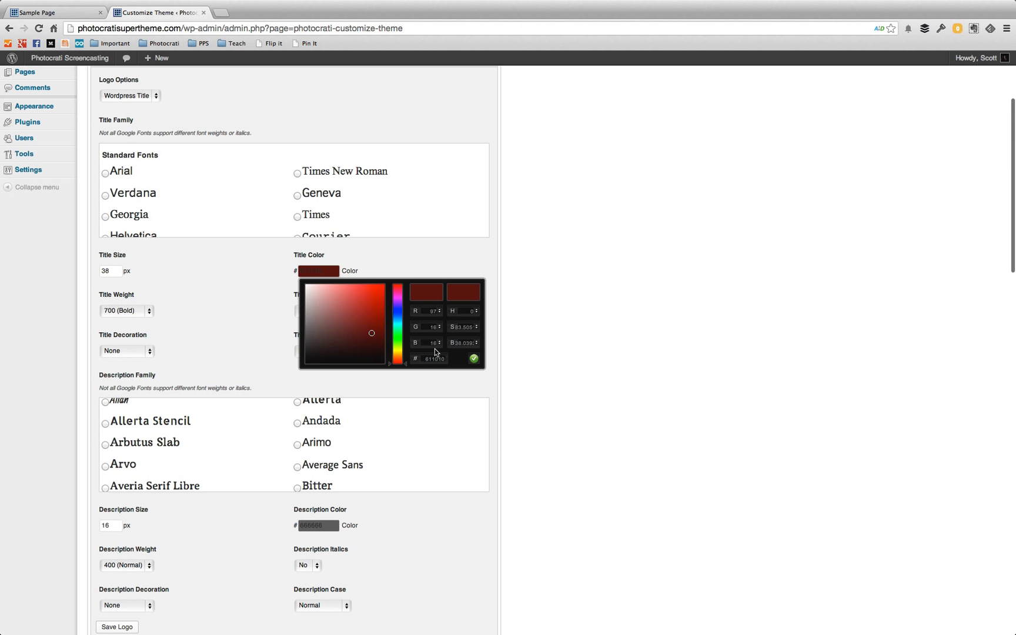
left_click(474, 358)
scroll(547, 355, "down", 10)
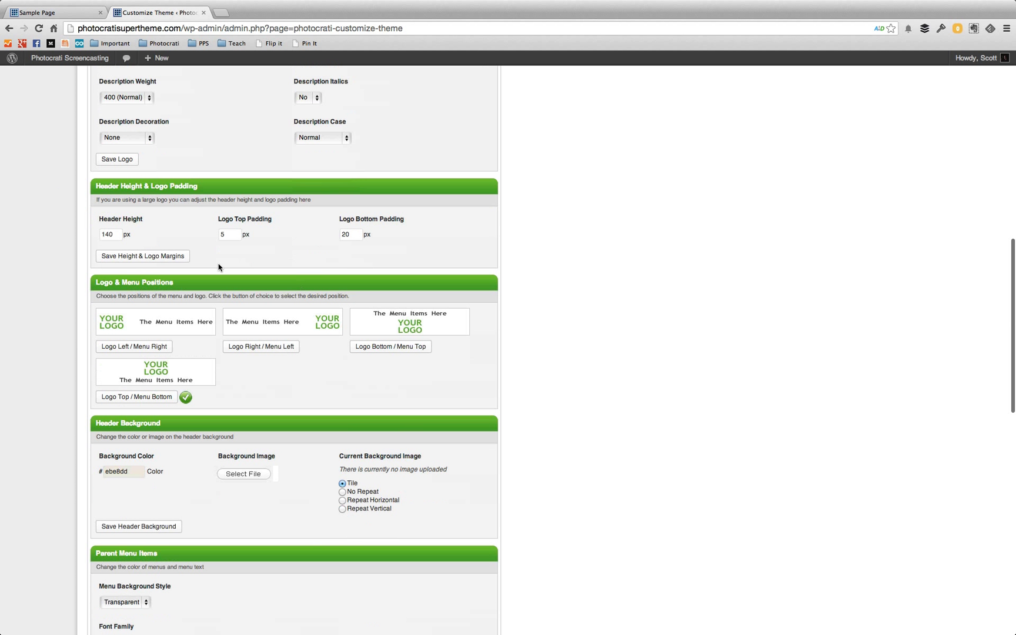
left_click(120, 160)
left_click(53, 13)
left_click(39, 28)
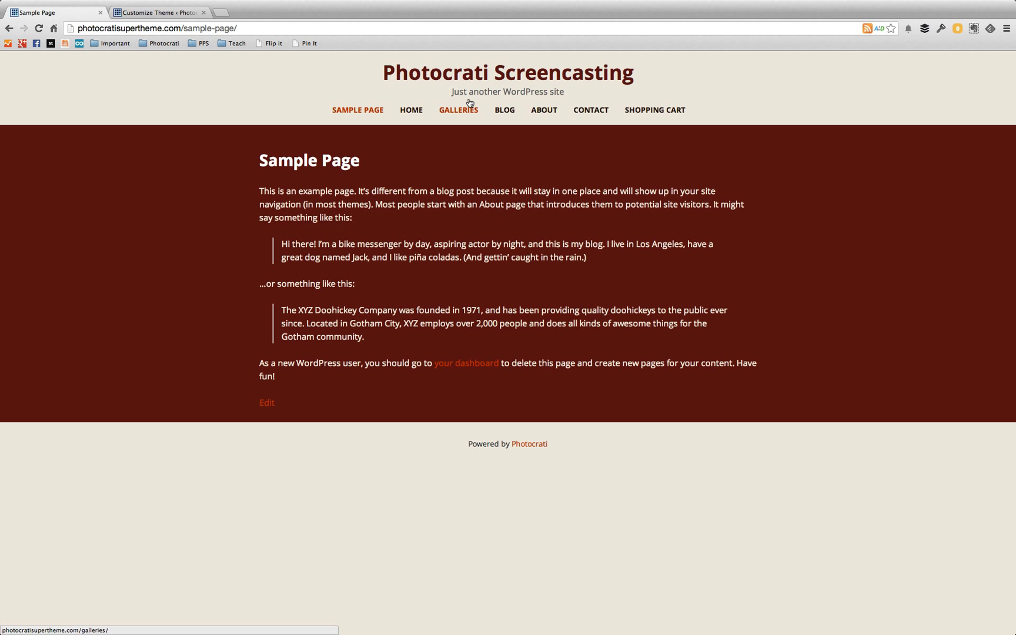
- Glance back at Customize Theme, then view the CSS3 Text Shadow Generator's 1px 1px 2px grey shadow code
left_click(163, 13)
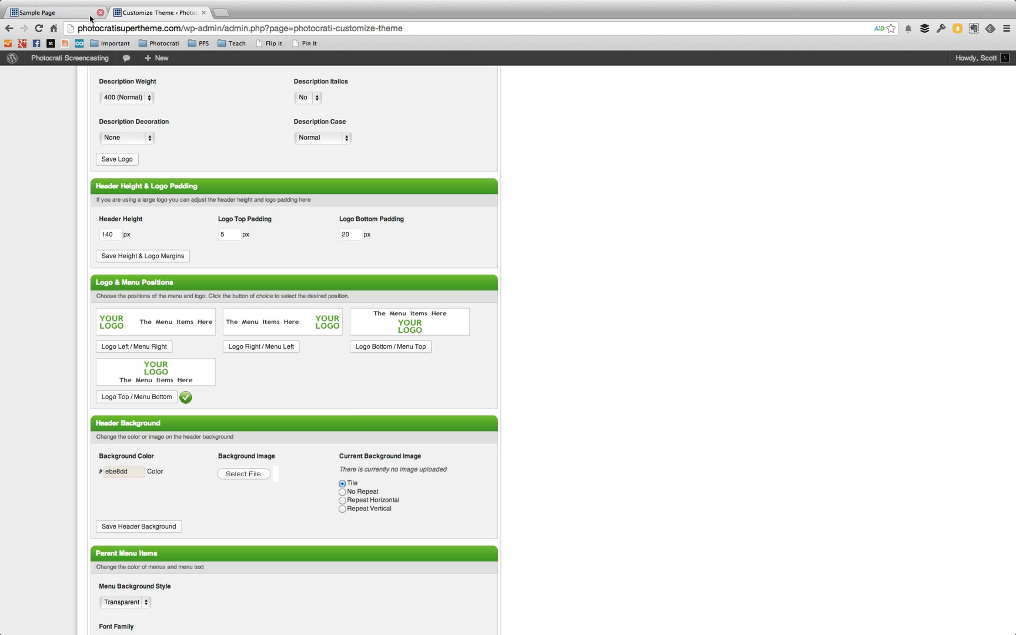
left_click(93, 13)
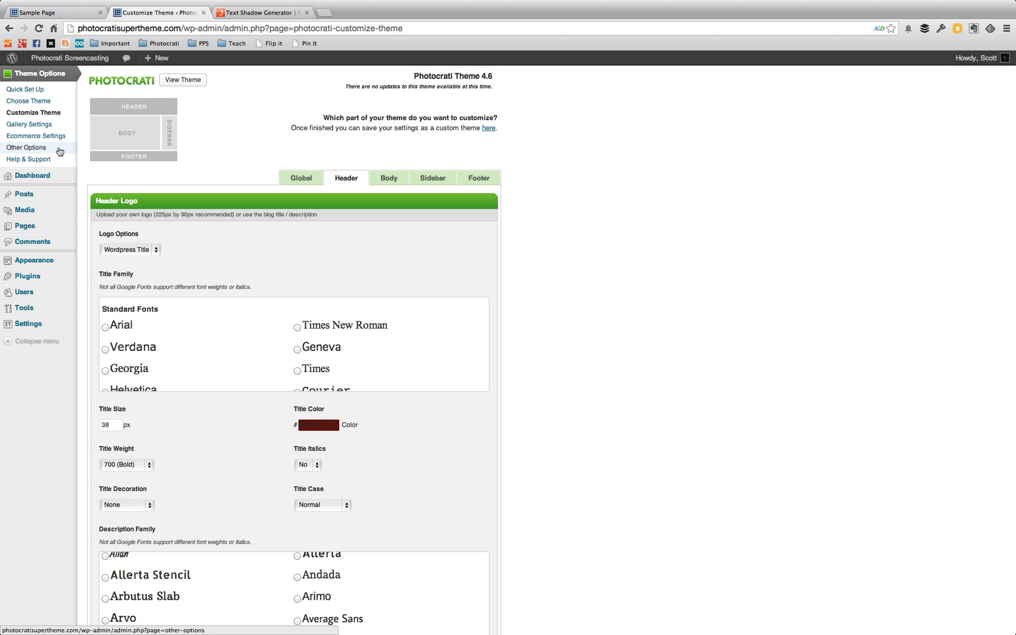
left_click(239, 13)
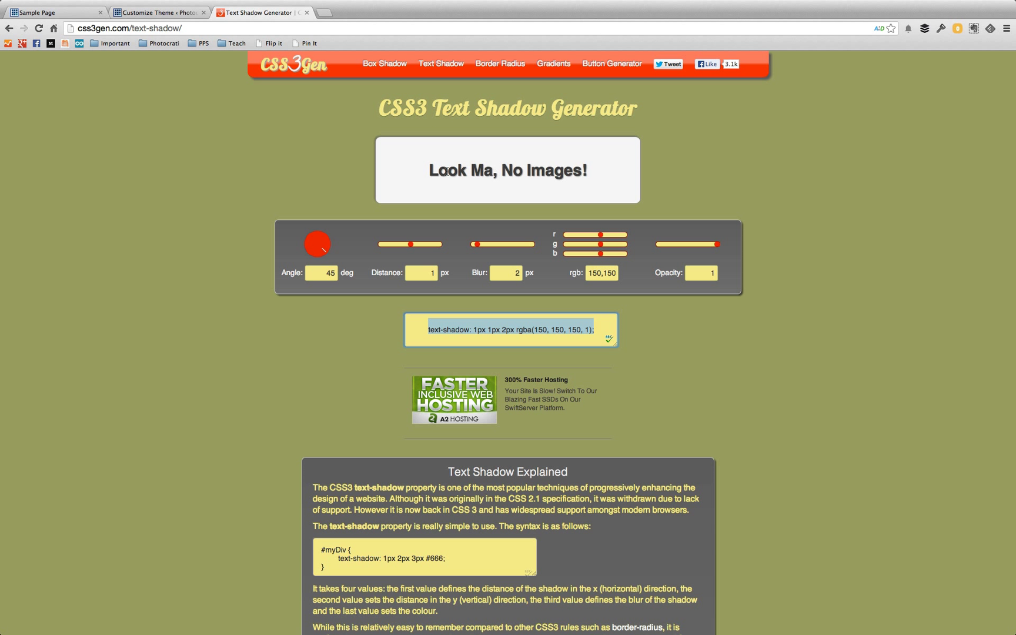
- Copy the text-shadow: 1px 1px 2px rgba(150, 150, 150, 1) code and open the site's home page
left_click_drag(427, 172, 592, 175)
left_click(592, 175)
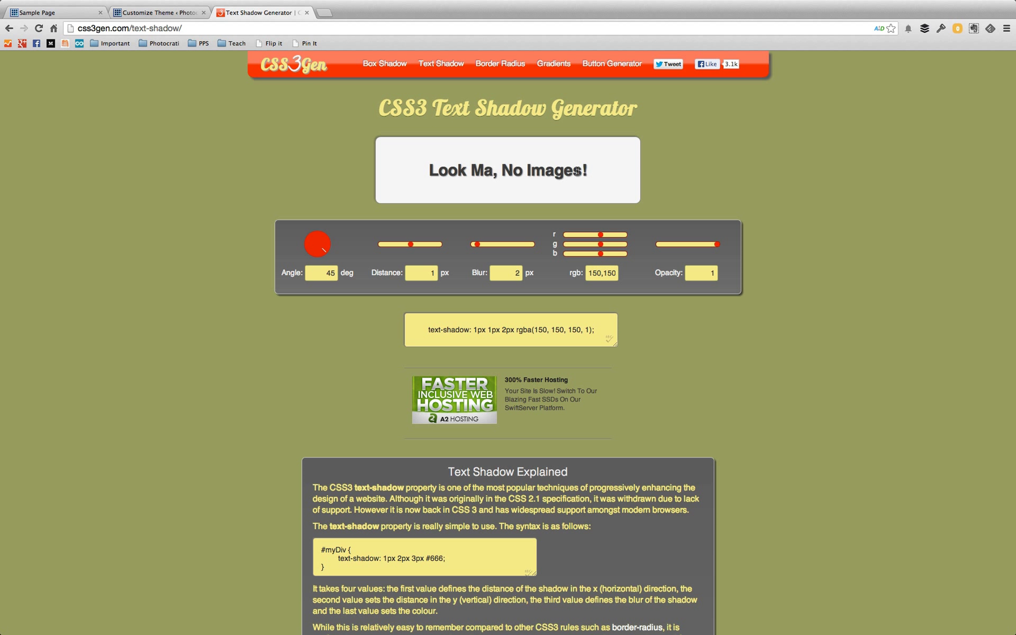
left_click(53, 13)
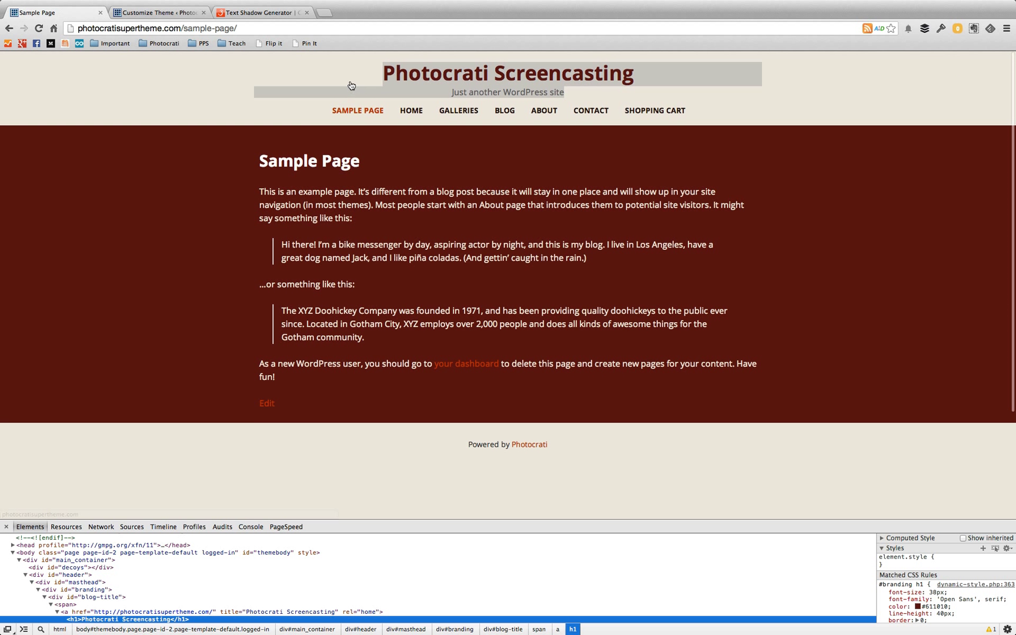
left_click(497, 81)
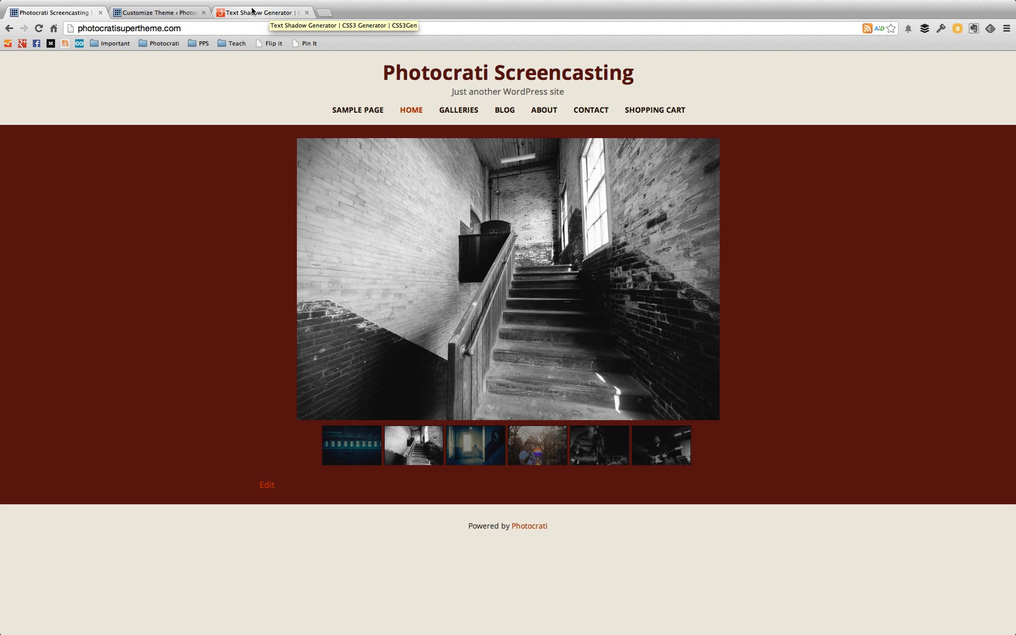
- Add a #branding h1 rule with the pasted 1px 1px 2px text-shadow after #footer in Custom CSS, then save
left_click(167, 11)
left_click(34, 149)
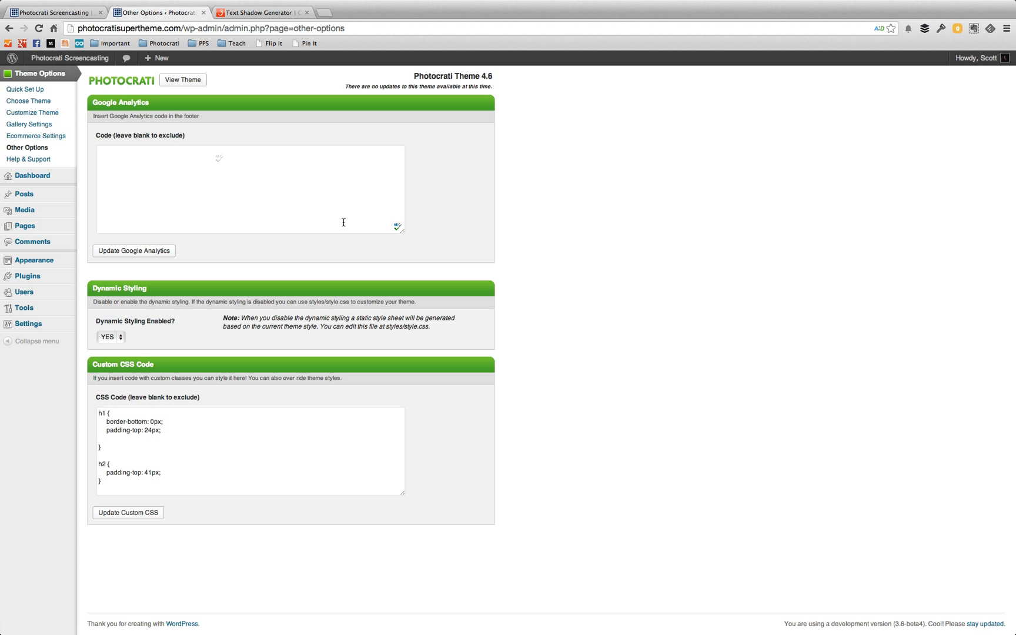
scroll(148, 438, "down", 10)
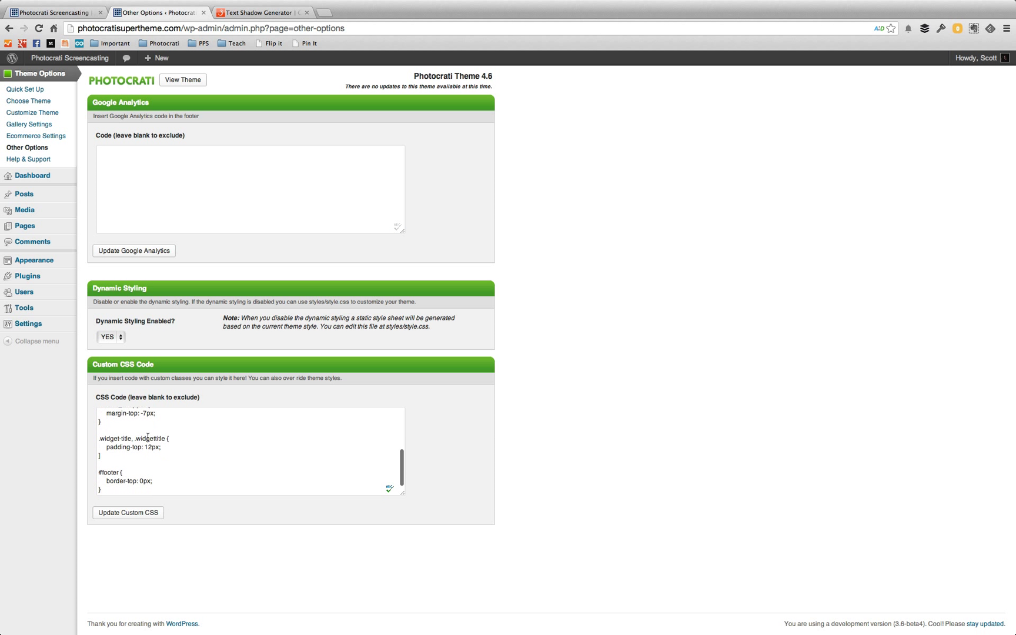
left_click(142, 487)
key("Return")
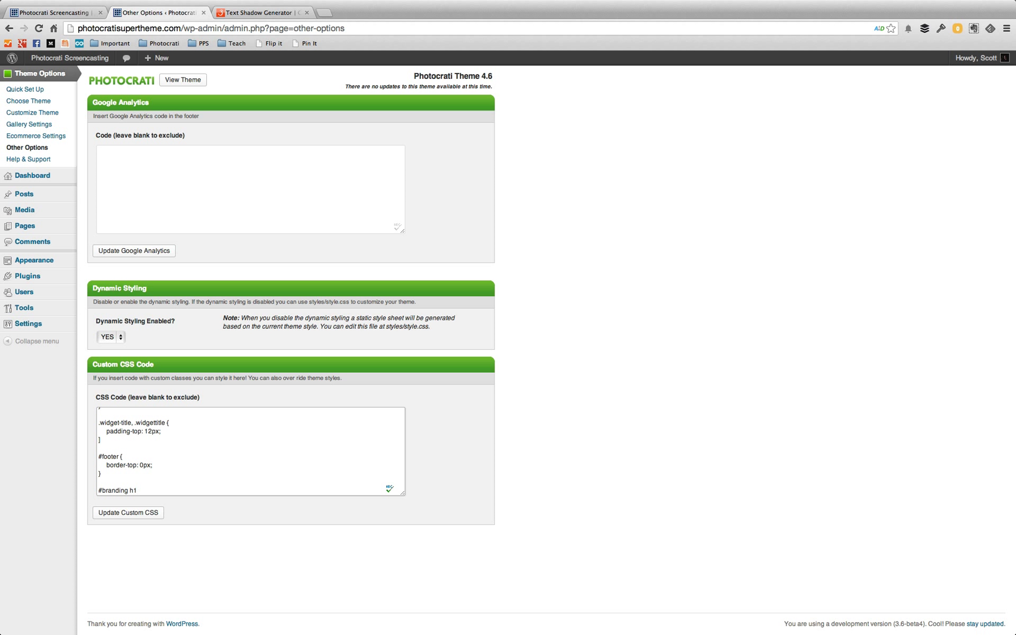
type("text-shadow: 1px 1px 2px rgba(150, 150, 150, 1);")
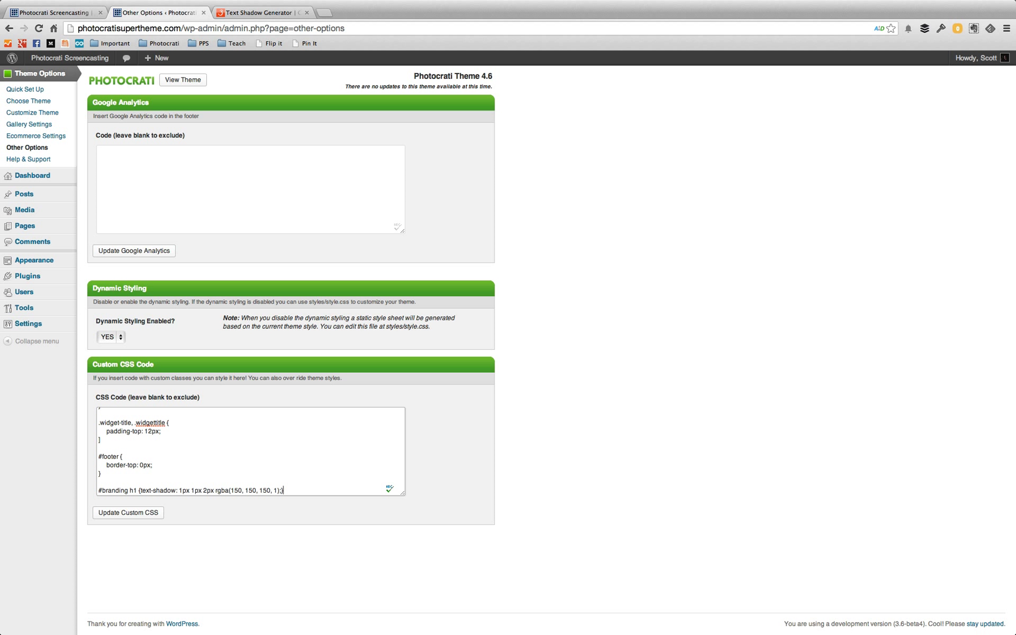
left_click(259, 13)
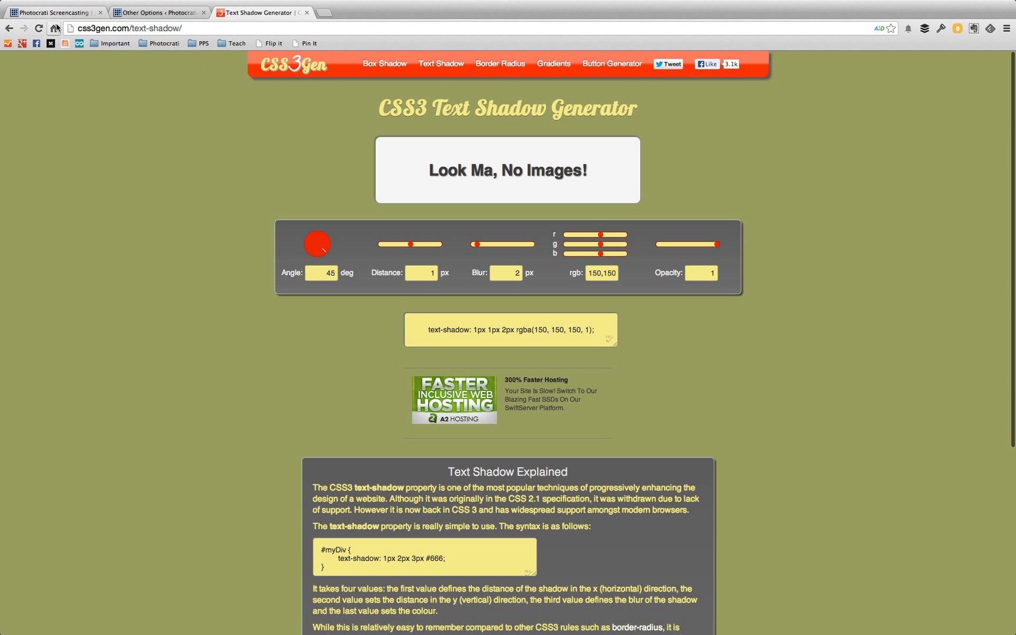
left_click(158, 13)
left_click(144, 516)
- Reload the home page to see the title's grey shadow, then go back to the Custom CSS
left_click(66, 11)
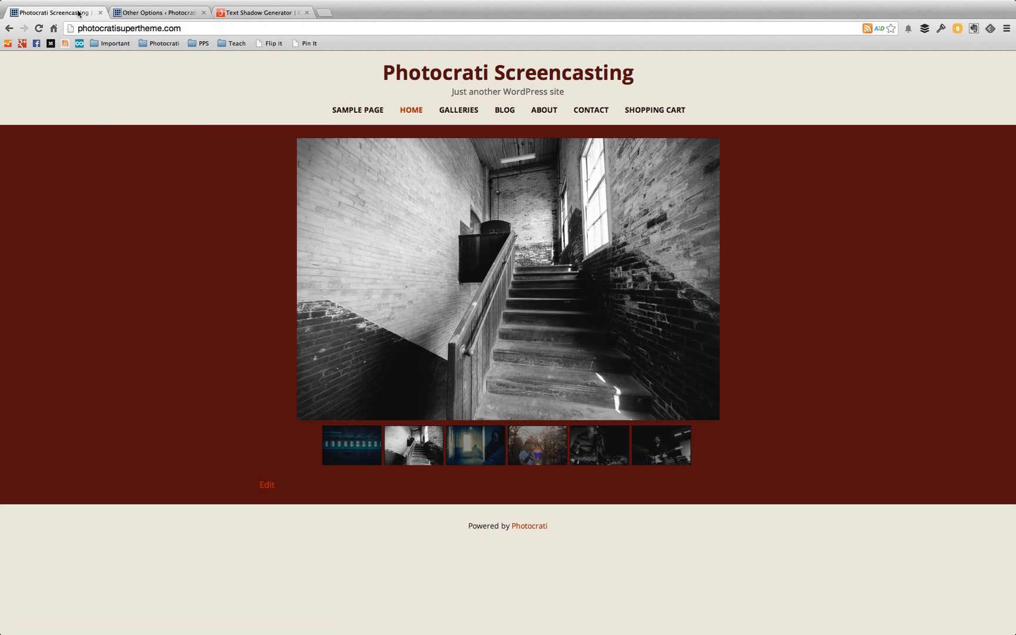
key("super+r")
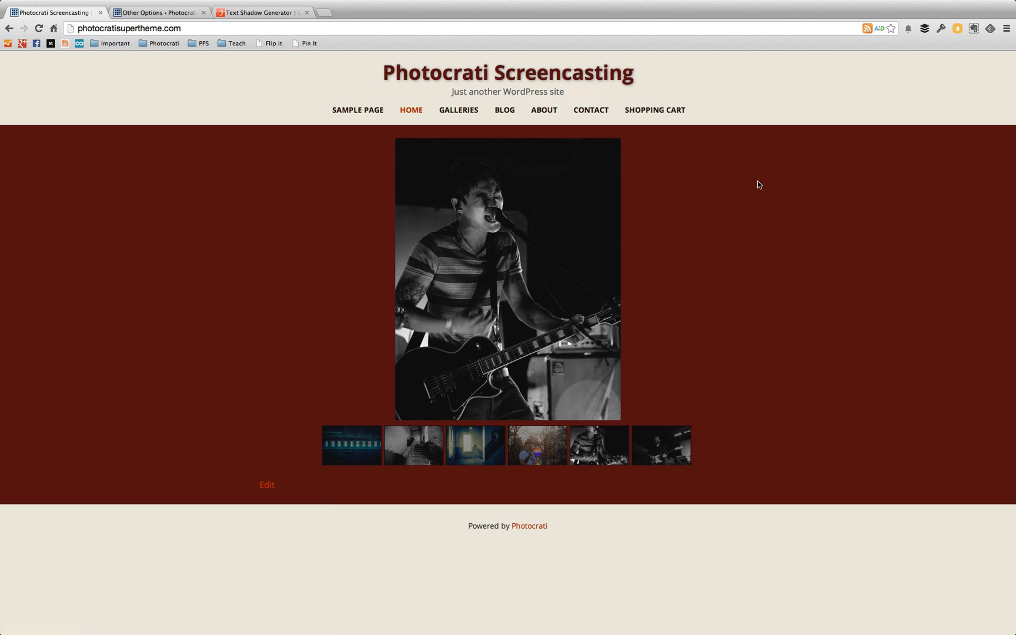
left_click(158, 13)
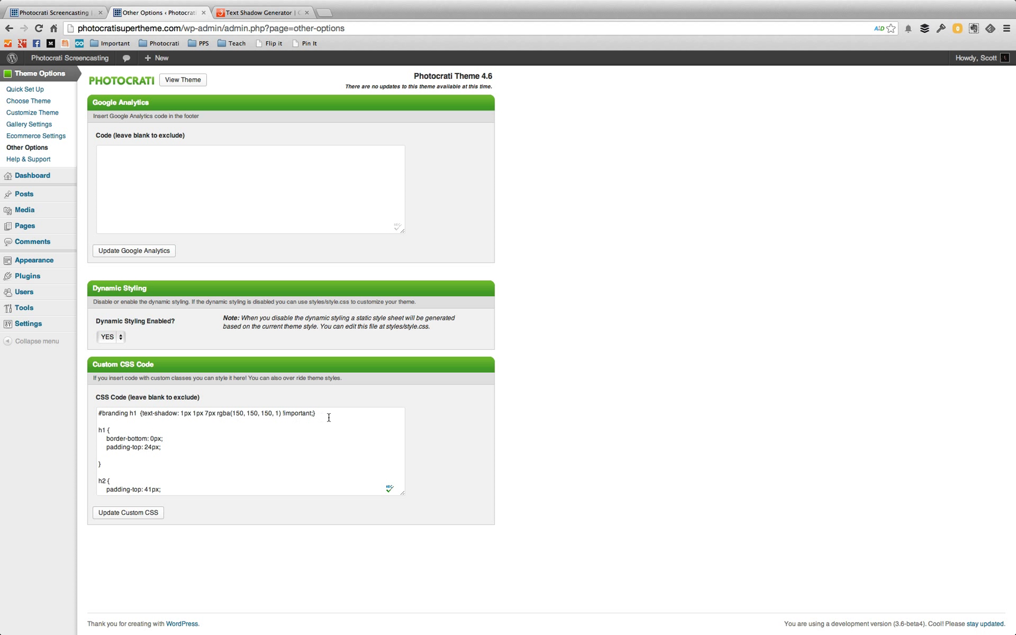
left_click_drag(327, 417, 109, 405)
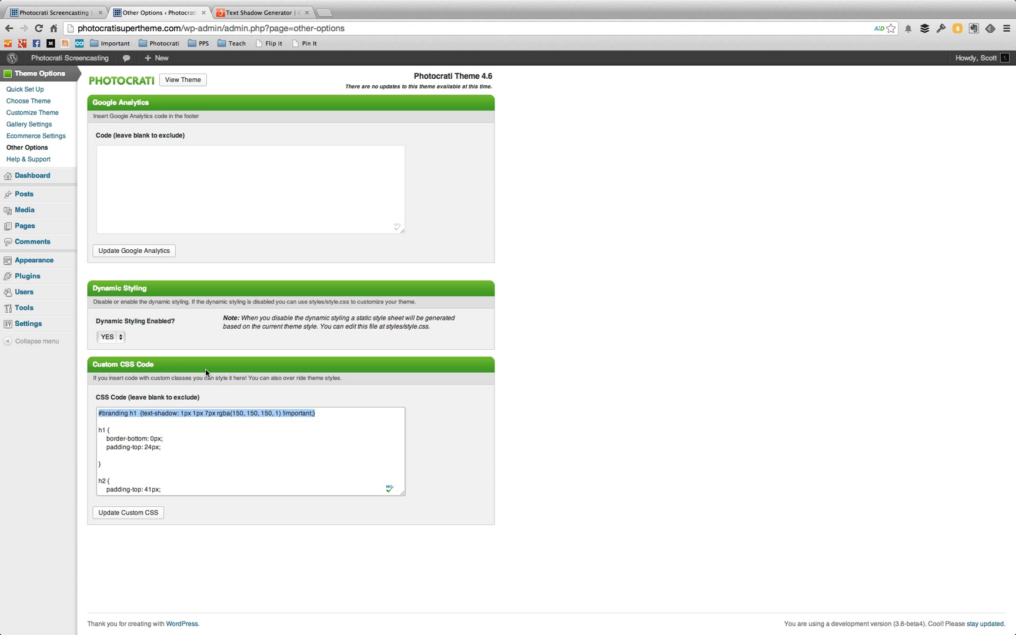
left_click(324, 420)
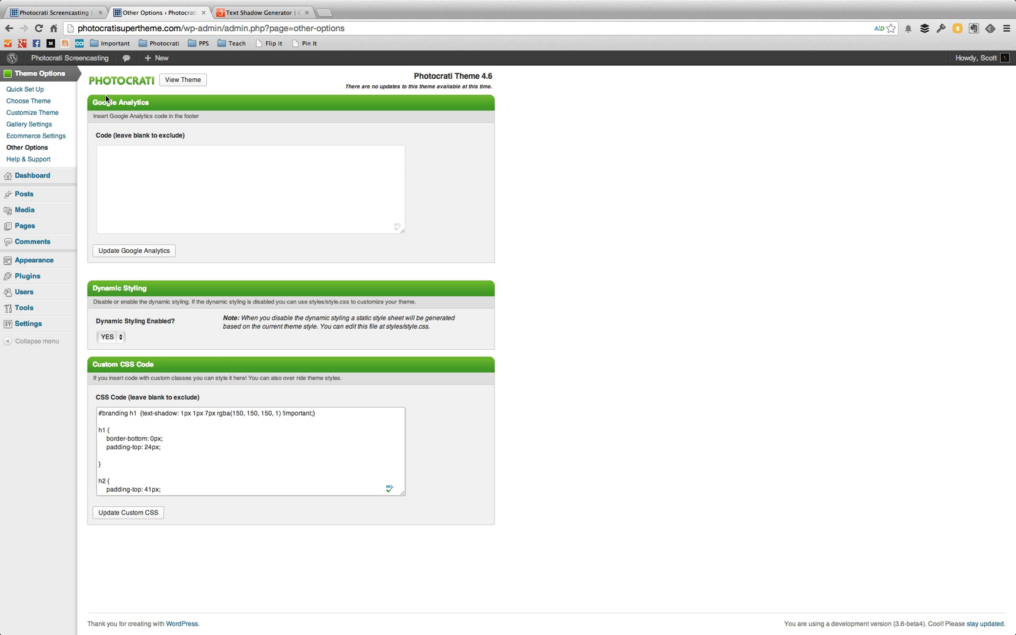
left_click_drag(90, 105, 149, 127)
left_click(159, 150)
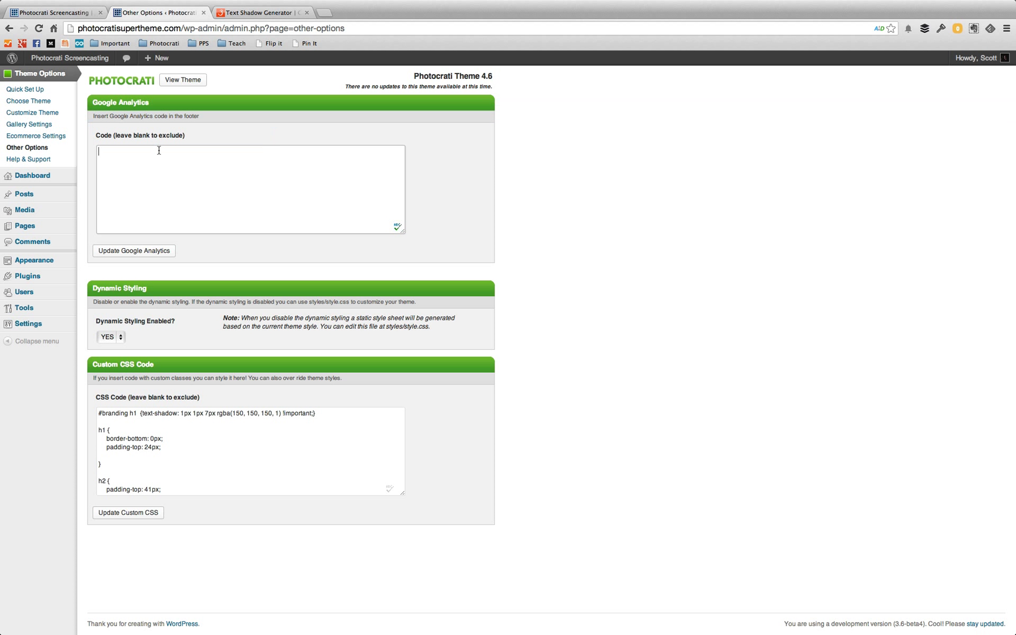
- Scroll through the Gallery Settings page
left_click(63, 126)
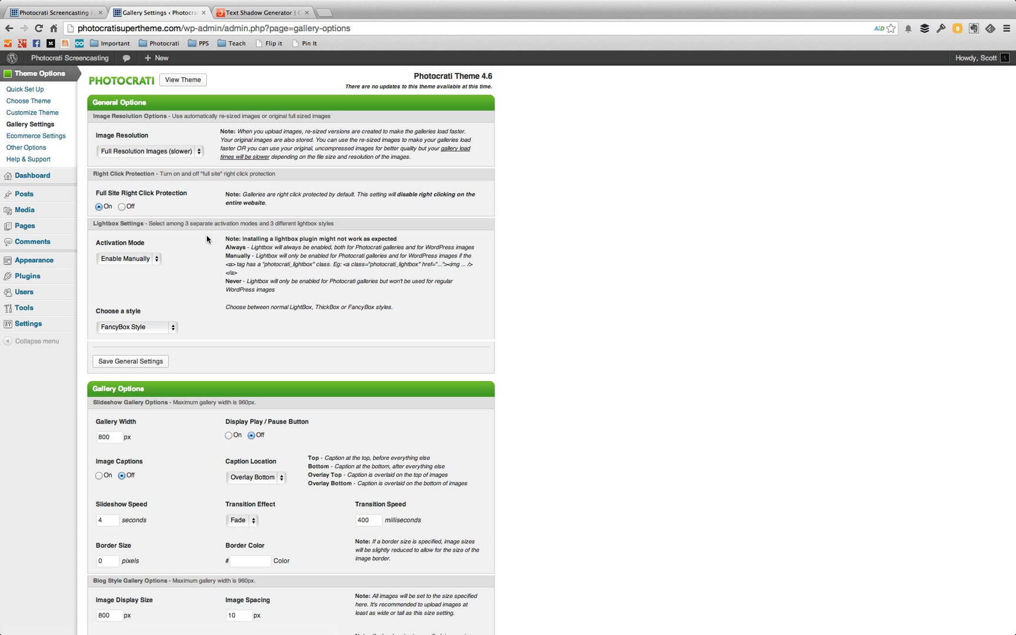
scroll(207, 240, "down", 5)
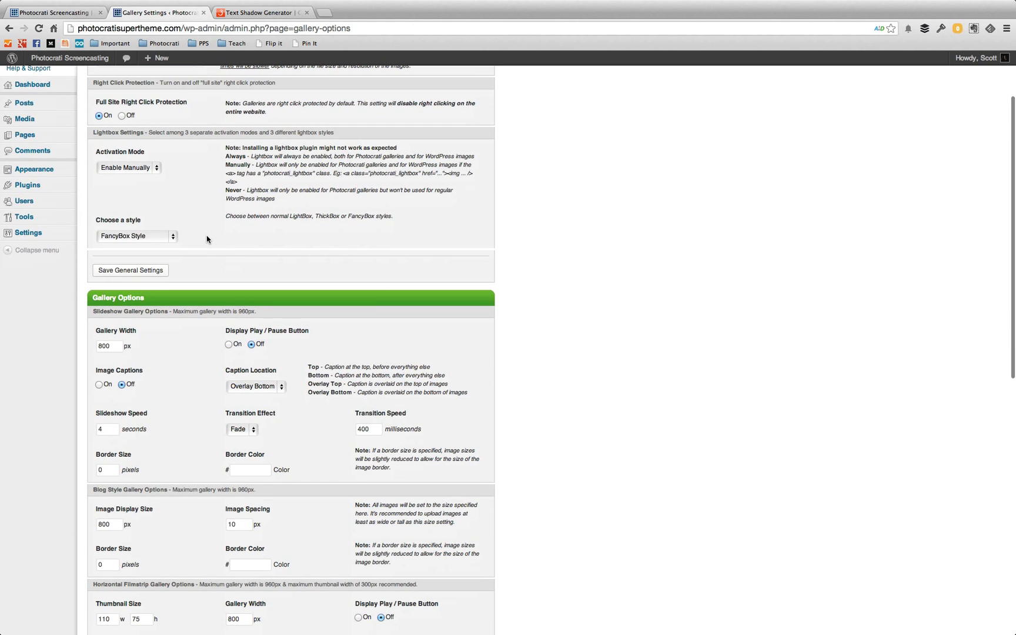
scroll(207, 239, "up", 5)
scroll(206, 239, "down", 5)
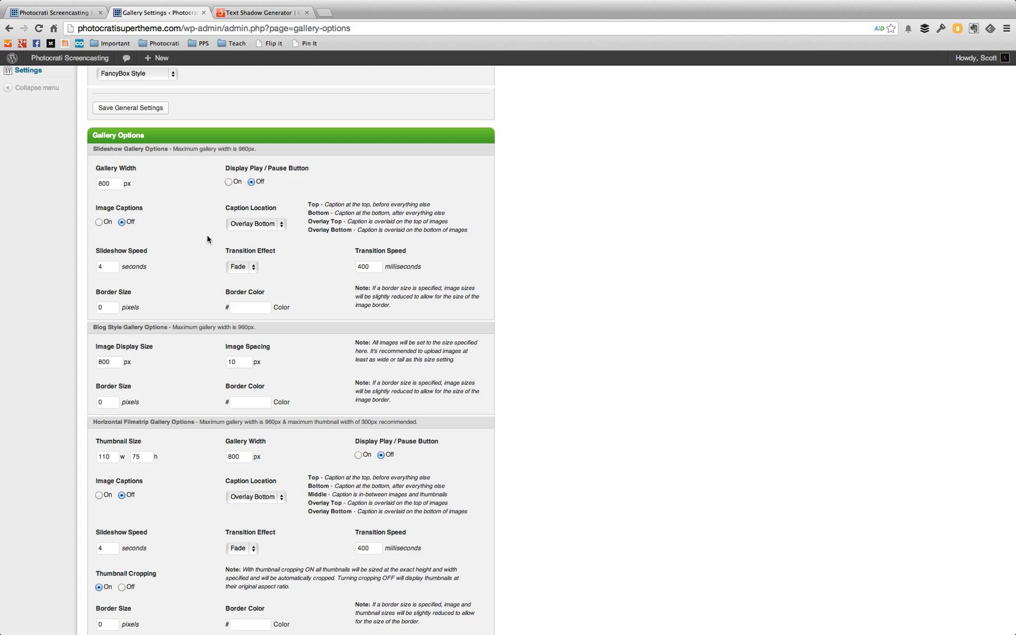
scroll(151, 202, "up", 5)
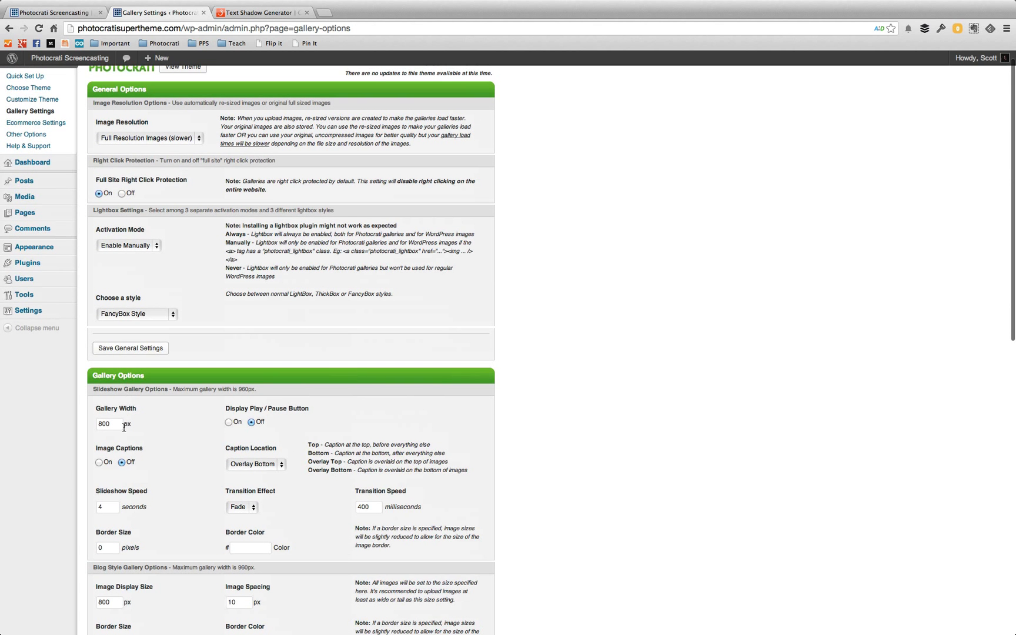
scroll(118, 294, "up", 1)
- Review the Customize Theme Global tab: dark red background and 100% width layout
left_click(29, 124)
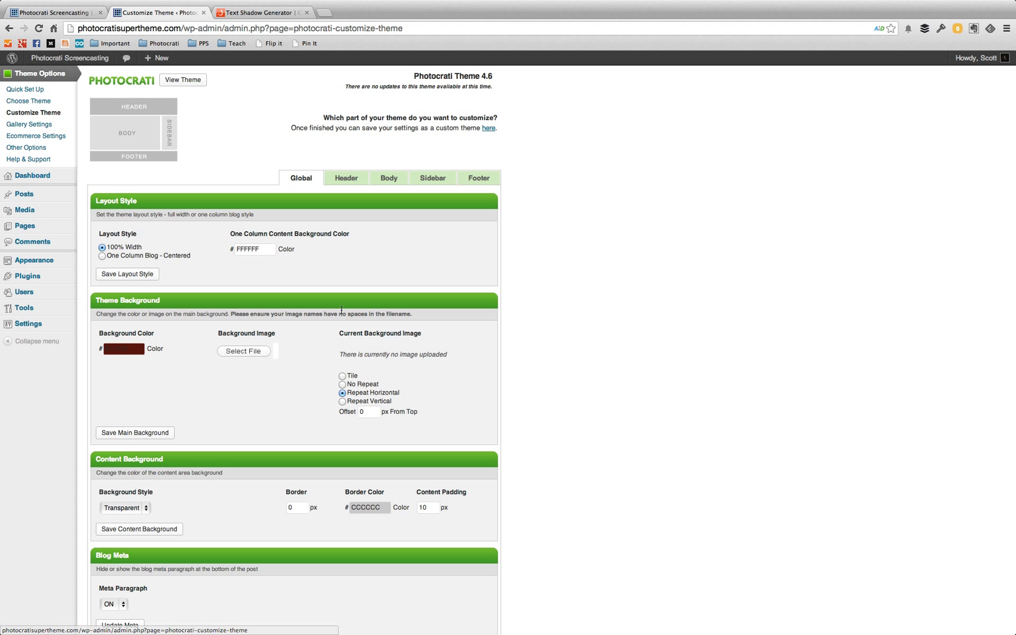
scroll(195, 306, "down", 3)
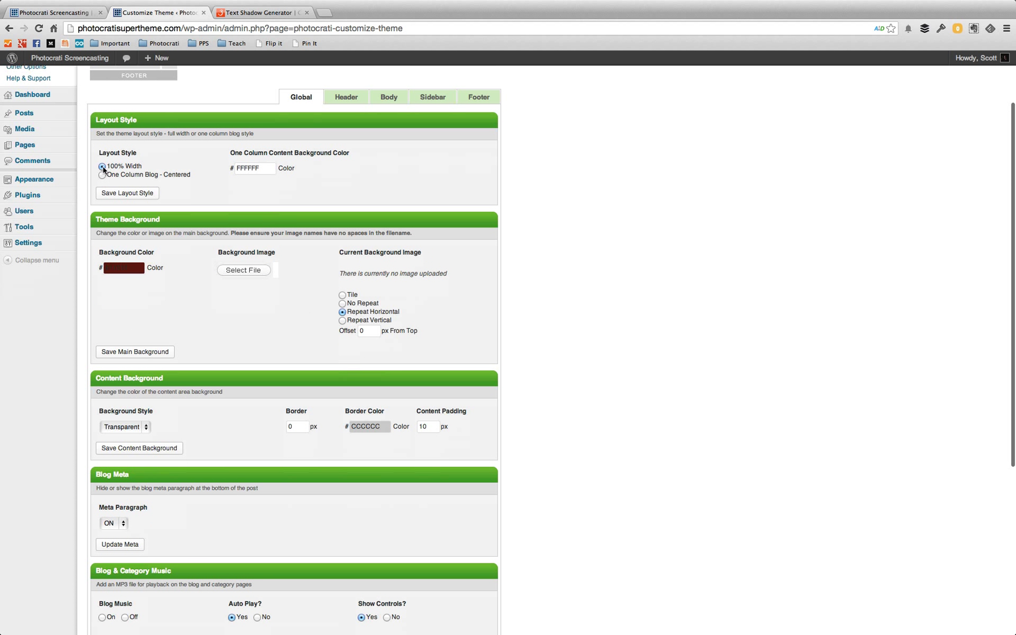
scroll(142, 340, "down", 8)
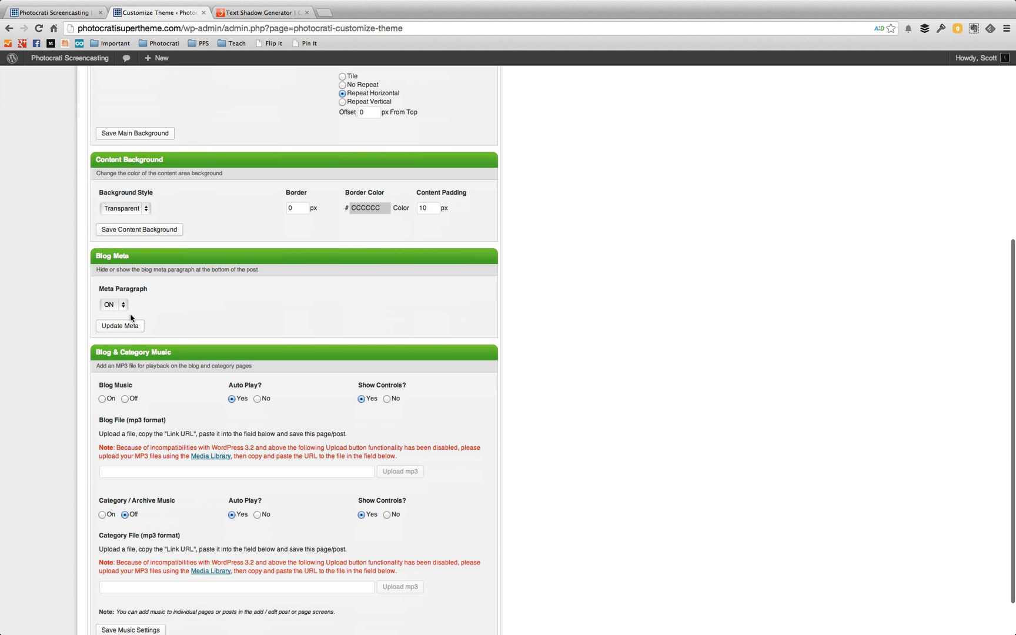
scroll(127, 317, "down", 2)
scroll(144, 385, "up", 13)
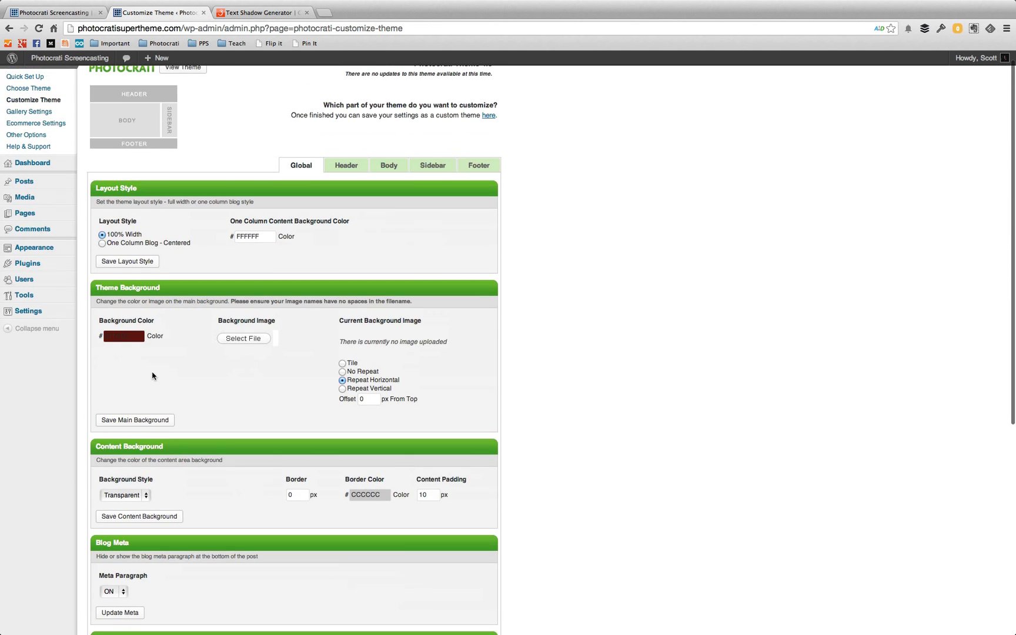
- Scroll through the Header customization options on Customize Theme
left_click(346, 189)
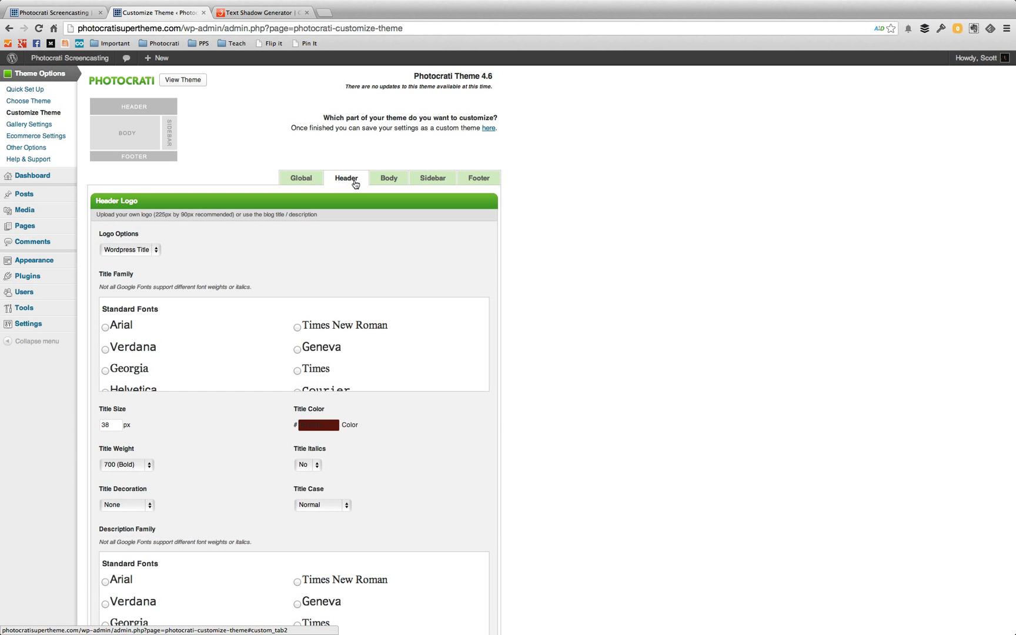
scroll(594, 350, "down", 14)
scroll(590, 349, "down", 8)
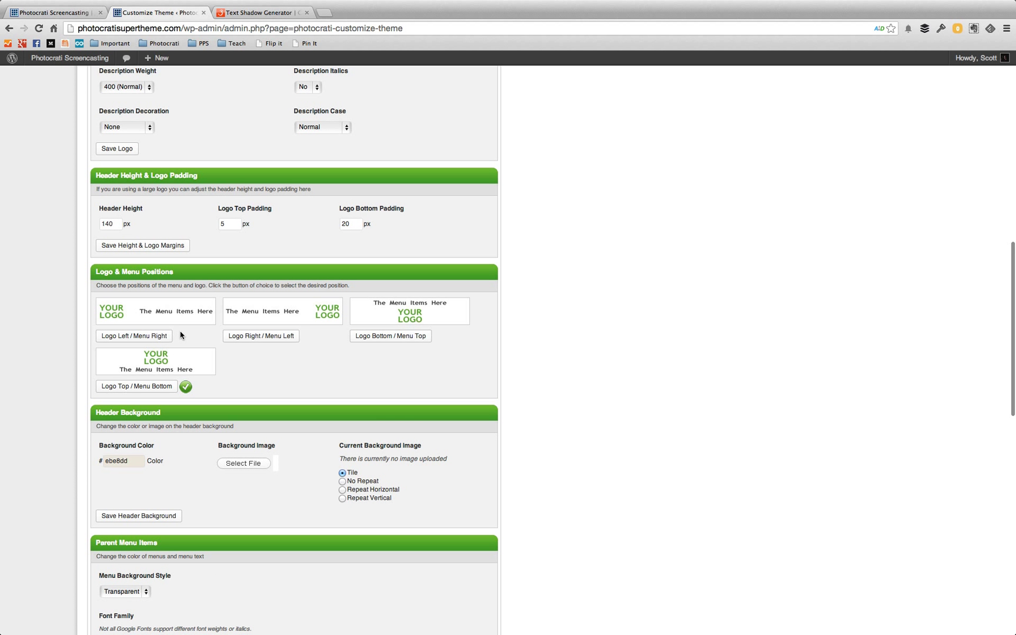
scroll(182, 335, "down", 12)
scroll(422, 363, "down", 5)
scroll(422, 364, "down", 4)
scroll(335, 357, "down", 8)
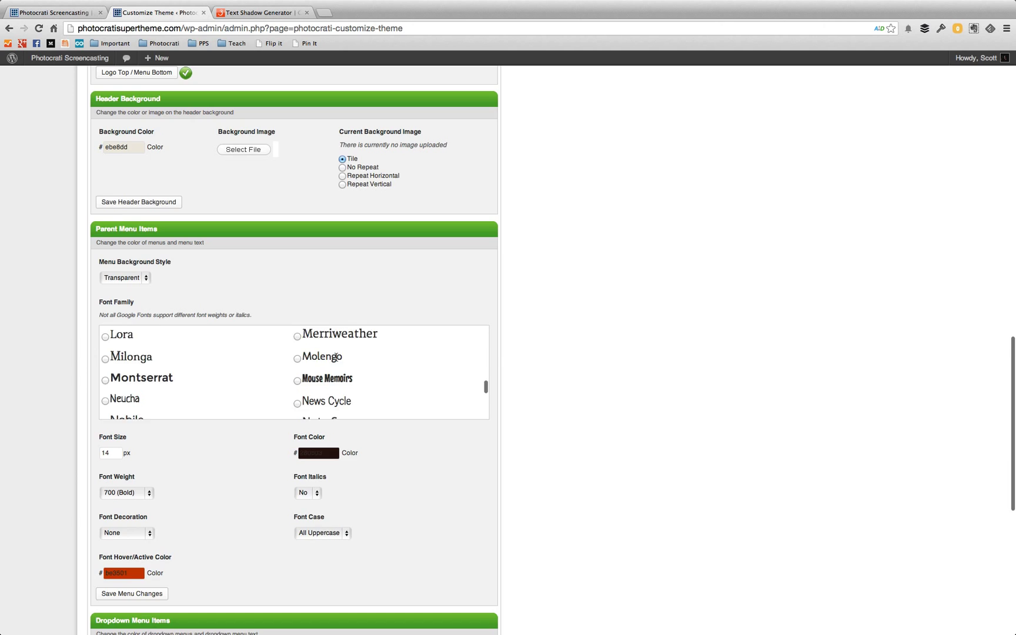
scroll(336, 357, "down", 3)
scroll(574, 374, "down", 8)
scroll(638, 353, "up", 6)
scroll(638, 353, "up", 15)
- Look over the Body font and Sidebar options, then go to Choose Theme
left_click(399, 185)
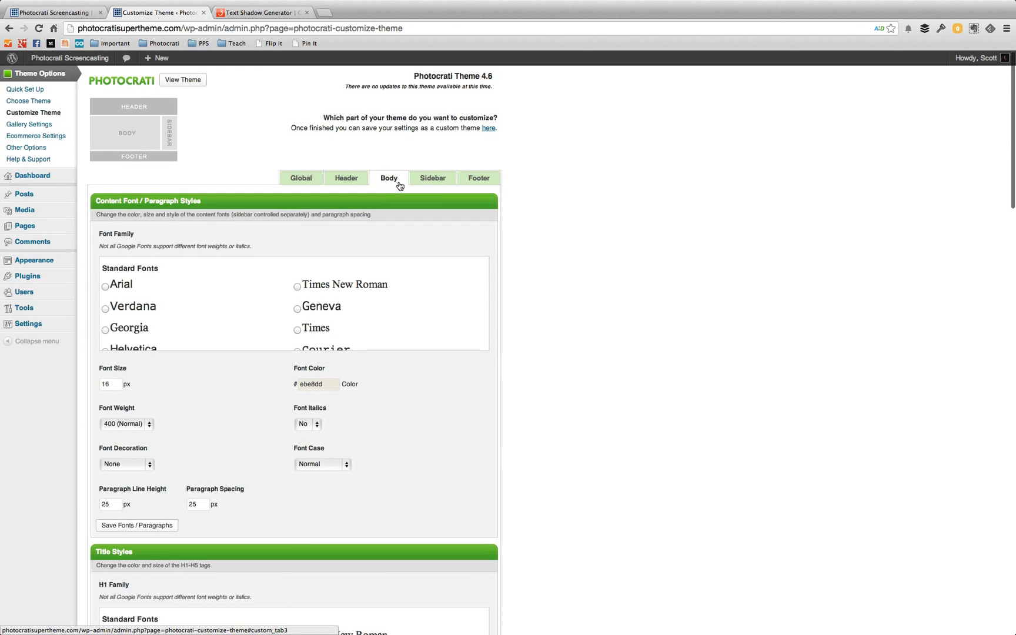
scroll(553, 325, "down", 10)
scroll(554, 325, "up", 15)
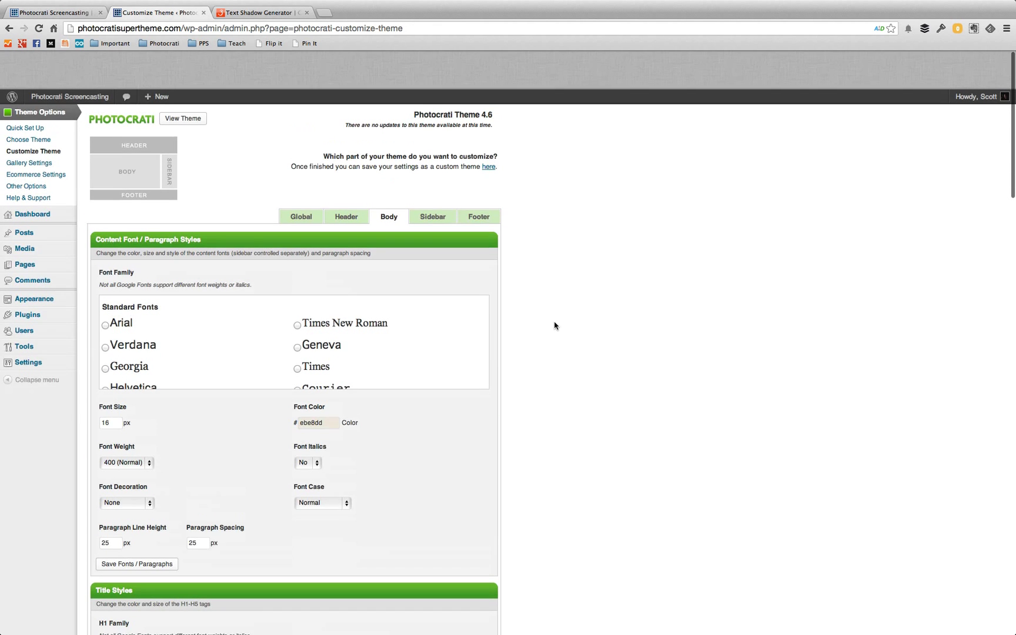
left_click(433, 183)
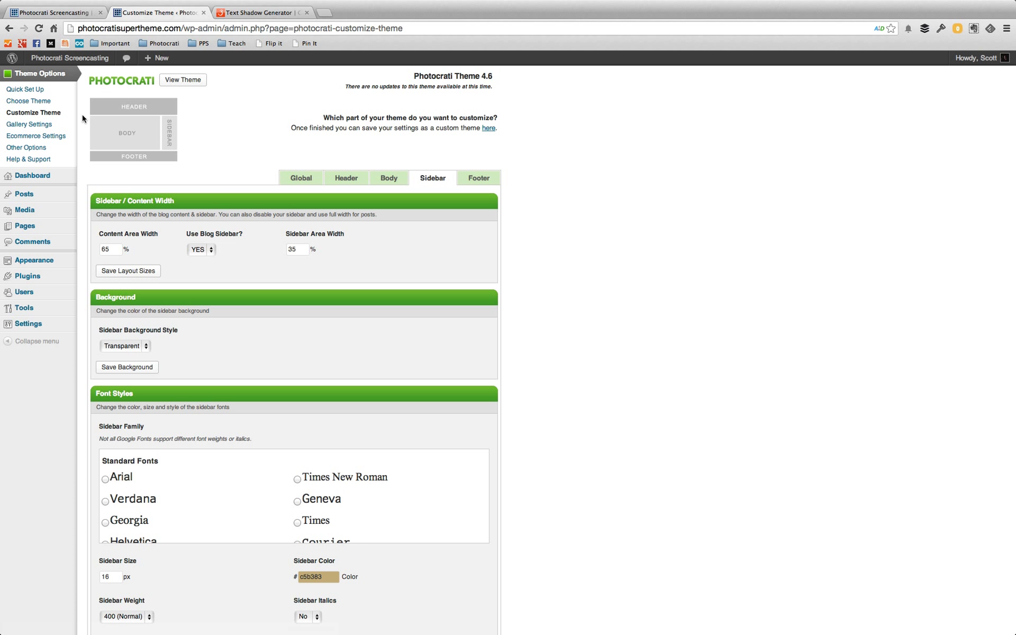
left_click(28, 100)
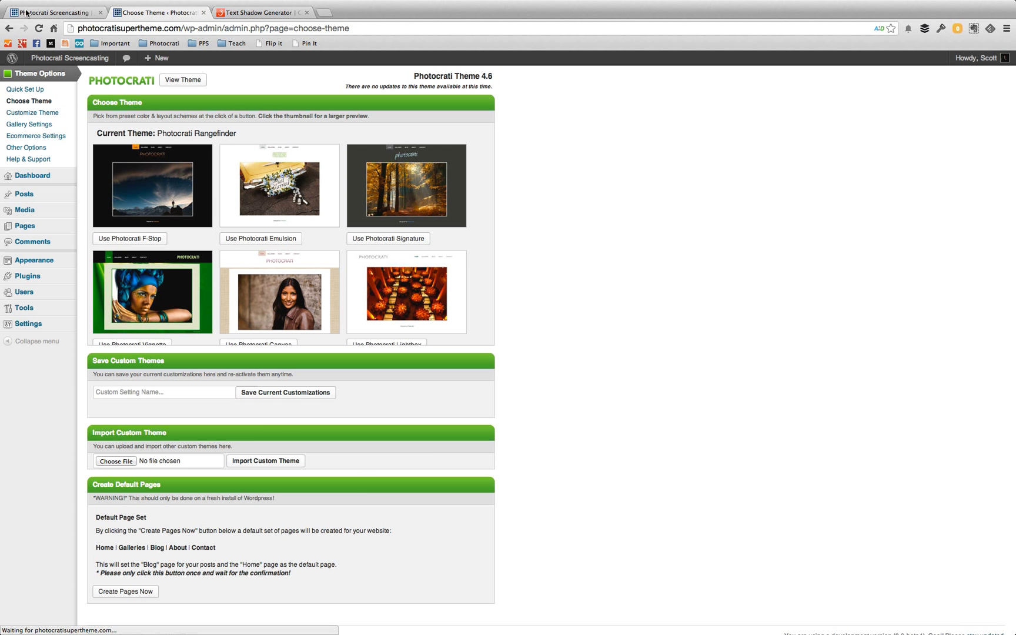
- Close the Text Shadow Generator tab and save current customizations as custom theme 'Photocrati Demo Preset'
left_click(26, 13)
left_click(306, 12)
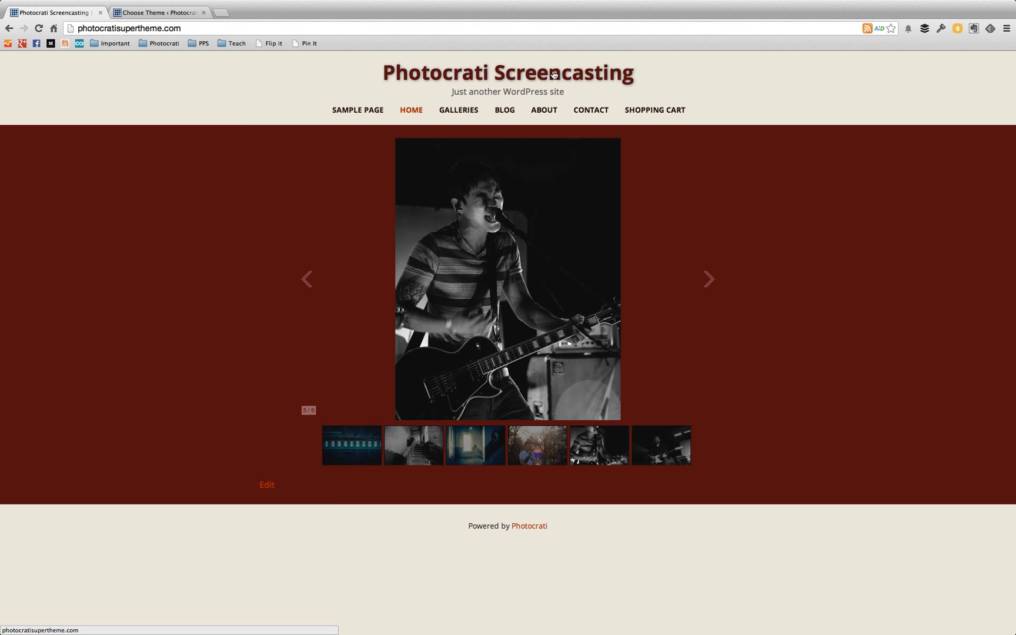
left_click(139, 13)
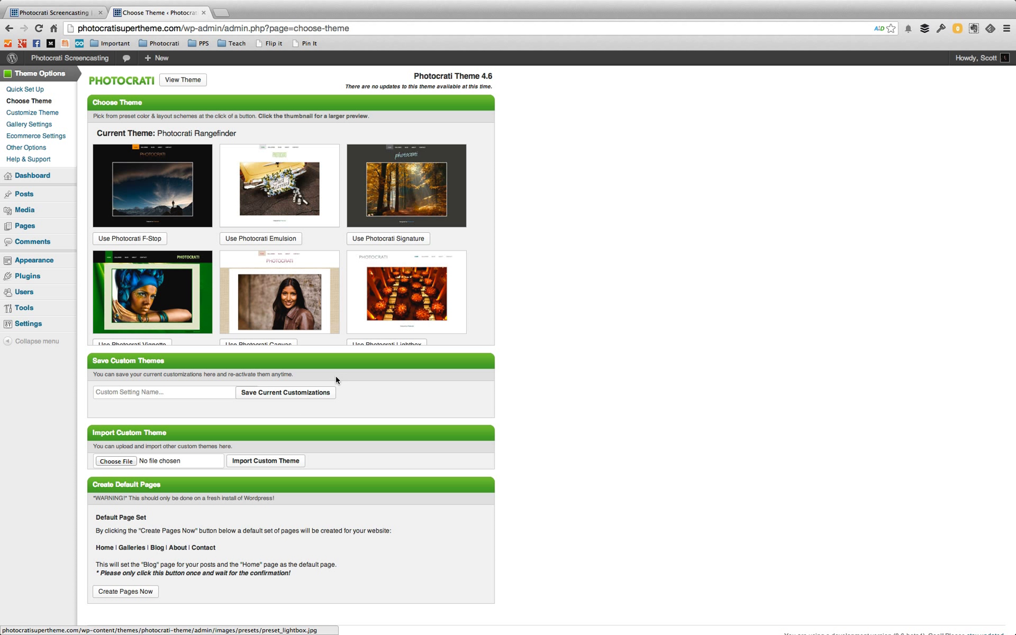
left_click(195, 391)
type("Photocrati Demo Preset")
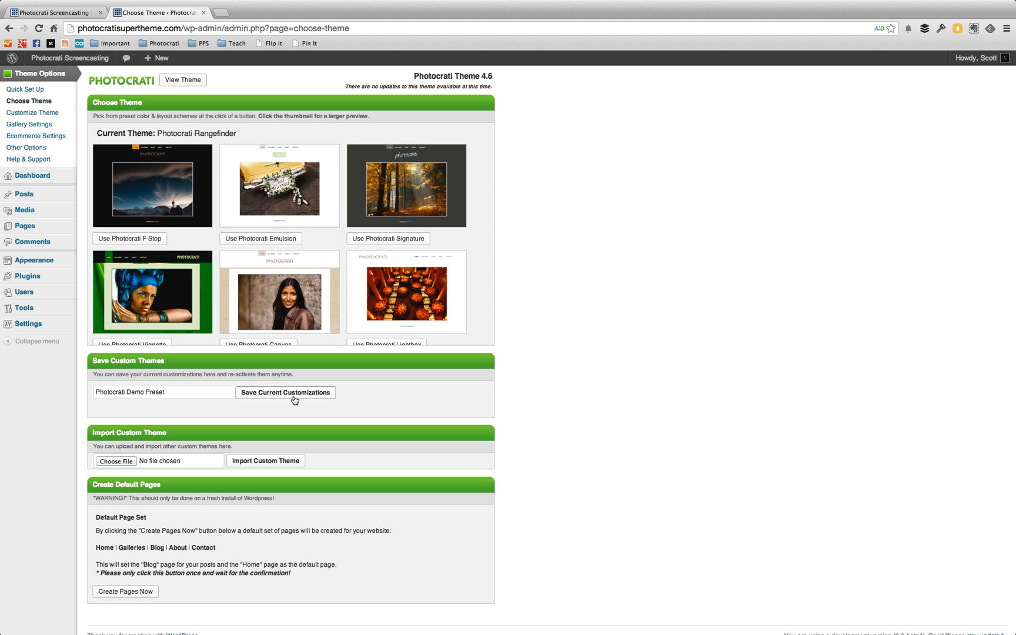
left_click(291, 395)
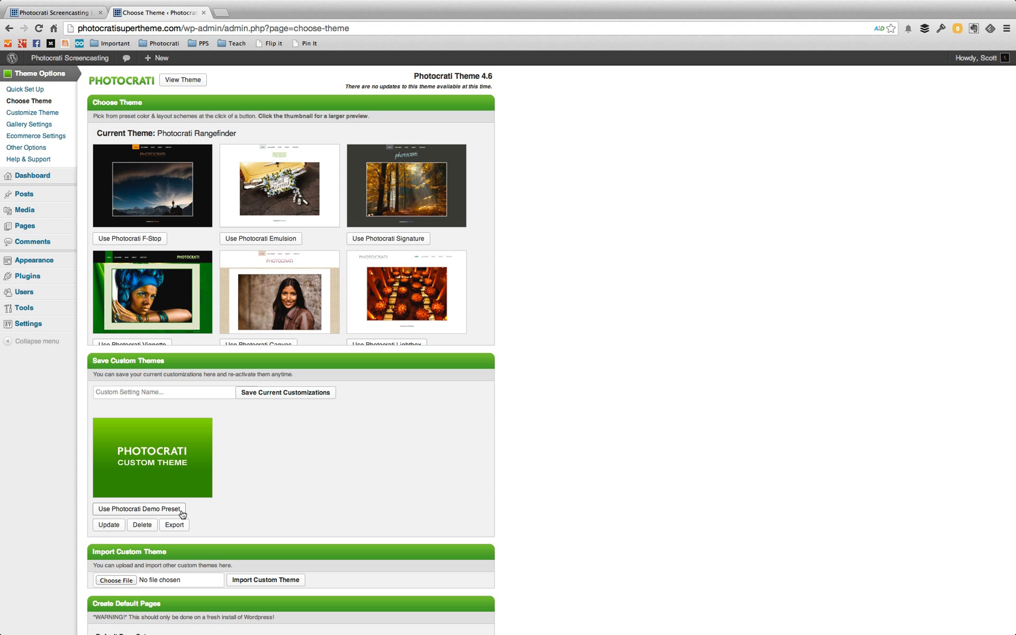
- Export the Photocrati Demo Preset as a JSON file and reveal the download in Finder
scroll(181, 515, "down", 1)
left_click(182, 514)
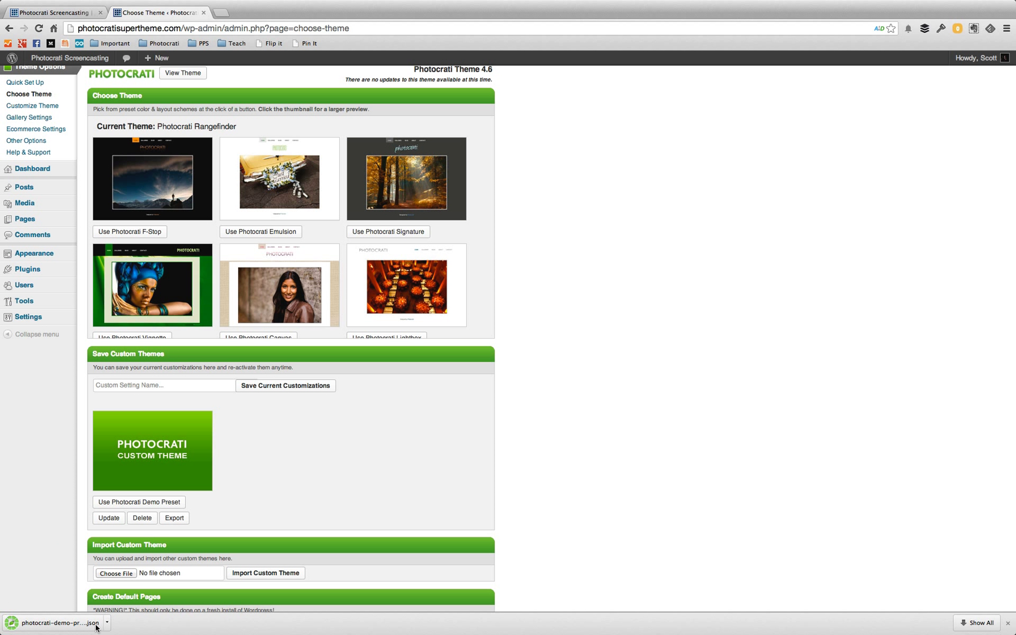
left_click(107, 623)
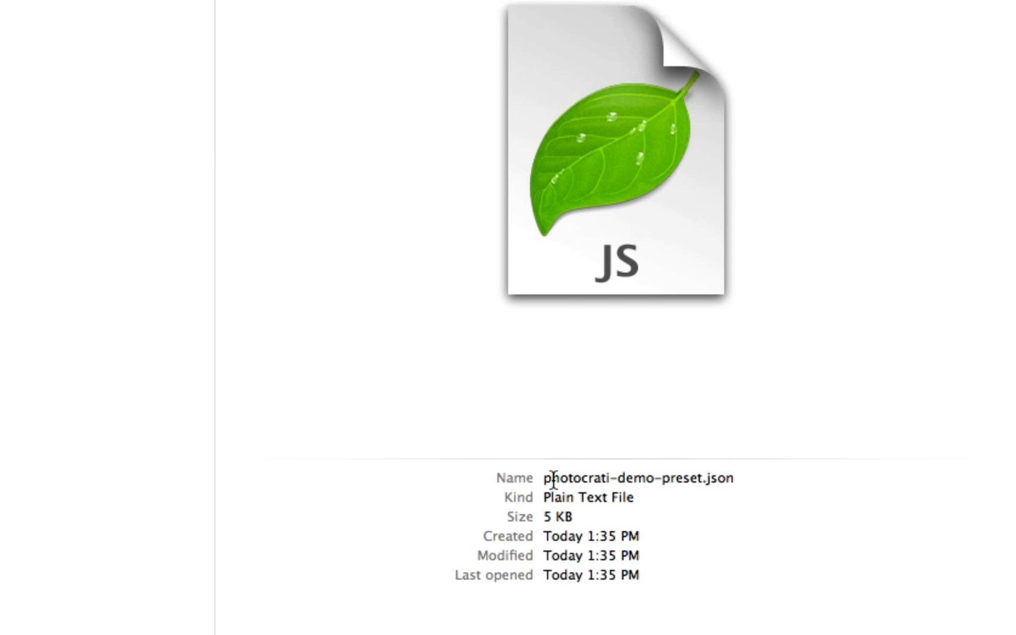
- Select photocrati-demo-preset.json in Downloads to confirm it is a 5 KB plain text file
left_click_drag(593, 477, 730, 477)
left_click(730, 478)
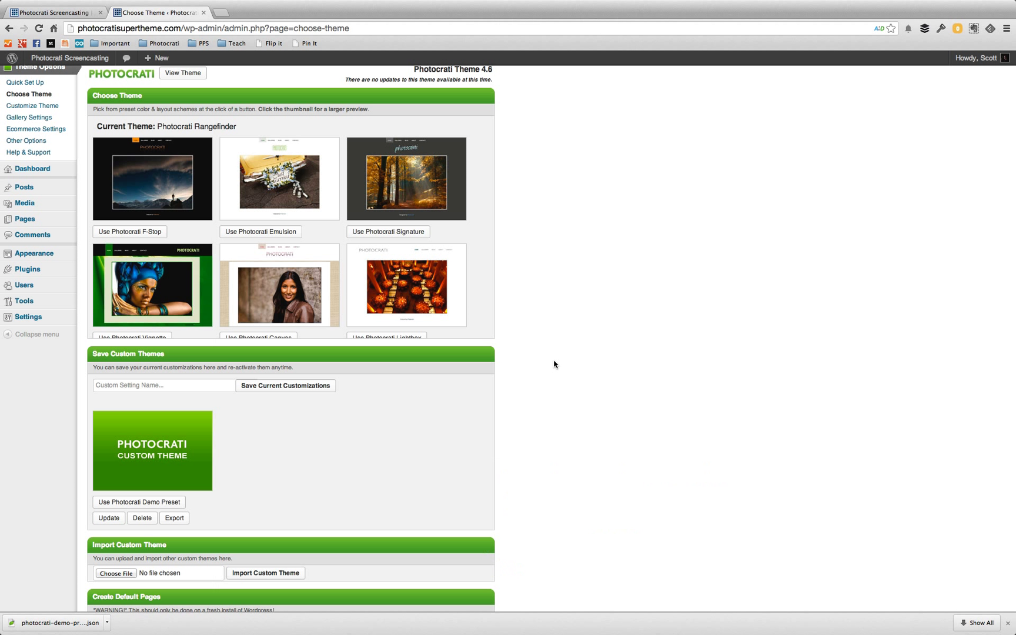
scroll(555, 359, "down", 5)
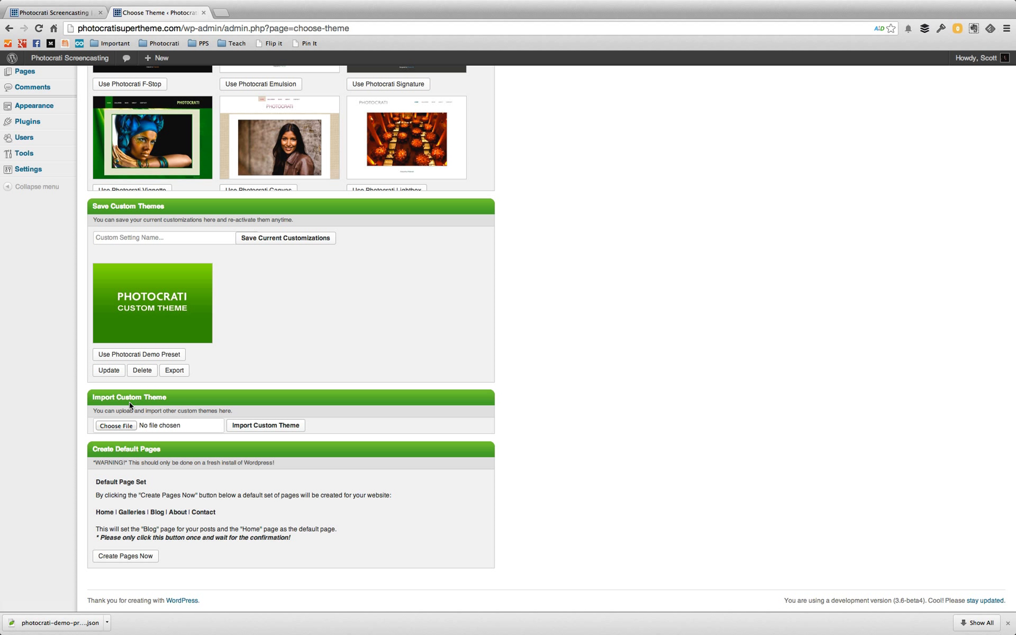
- Import photocrati-sandbox.crati from the Downloads folder as a custom theme
left_click_drag(145, 394, 145, 394)
left_click(115, 425)
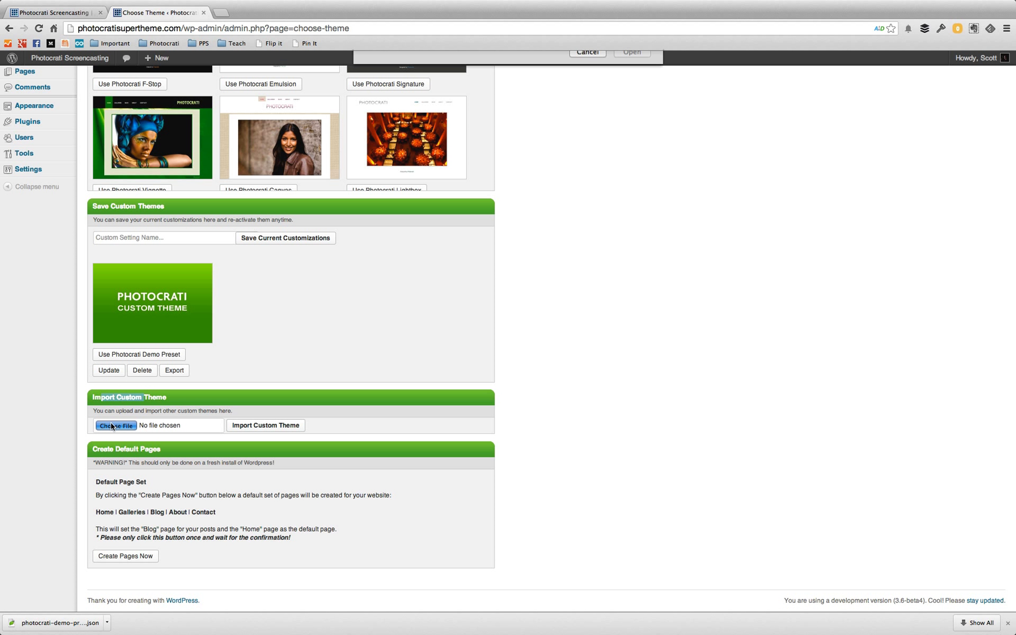
left_click(392, 155)
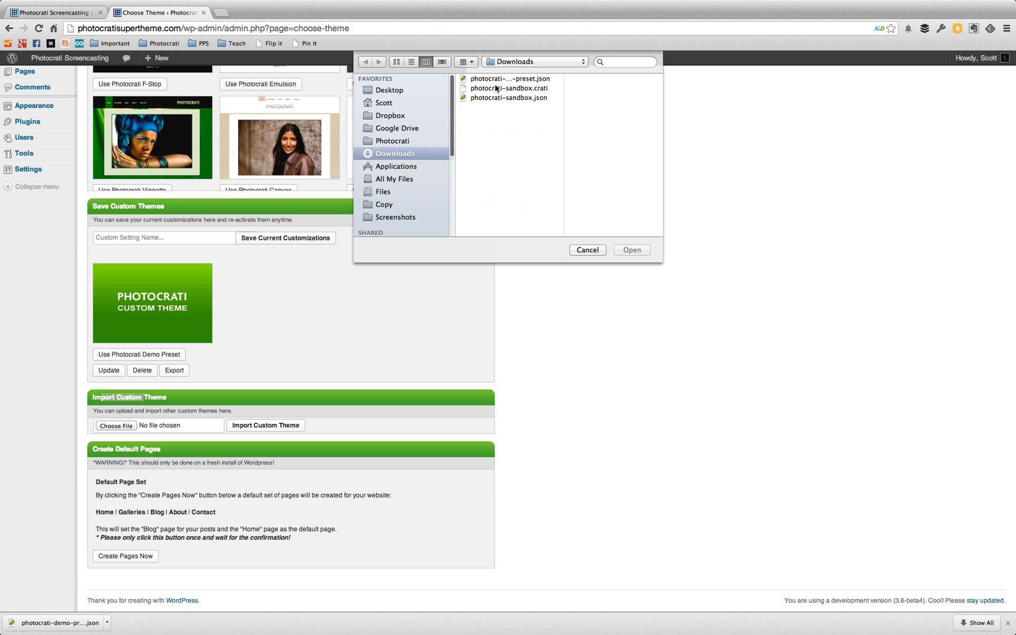
left_click(501, 80)
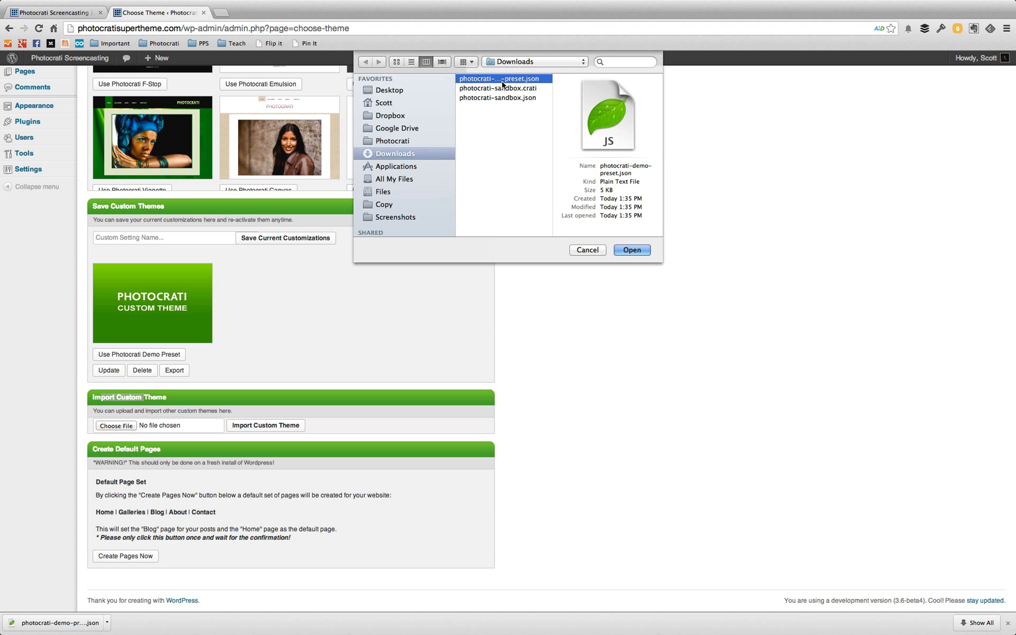
left_click(515, 98)
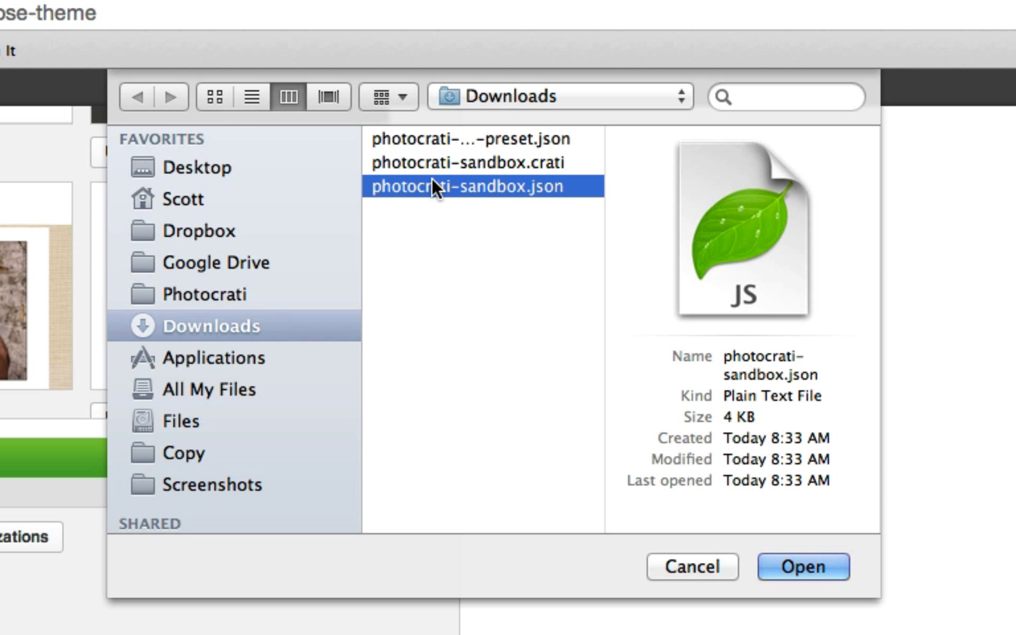
left_click(436, 165)
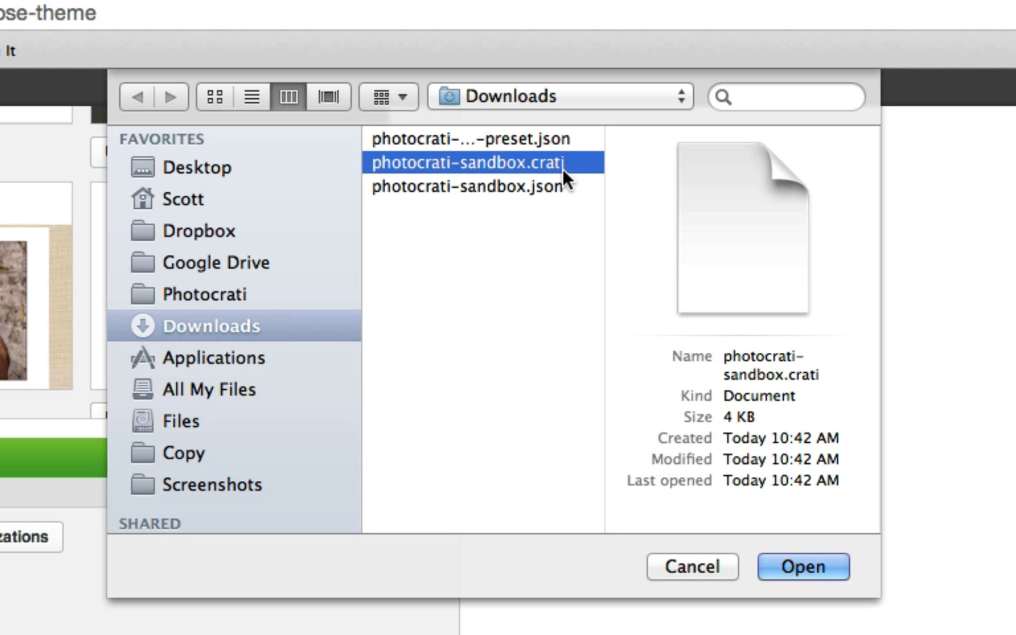
double_click(511, 162)
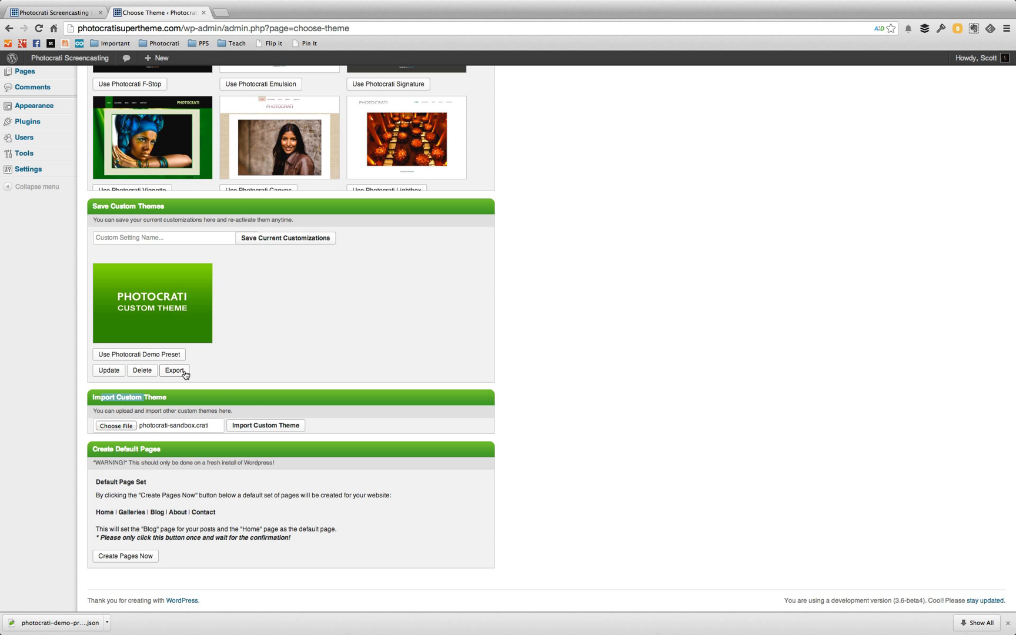
left_click(258, 427)
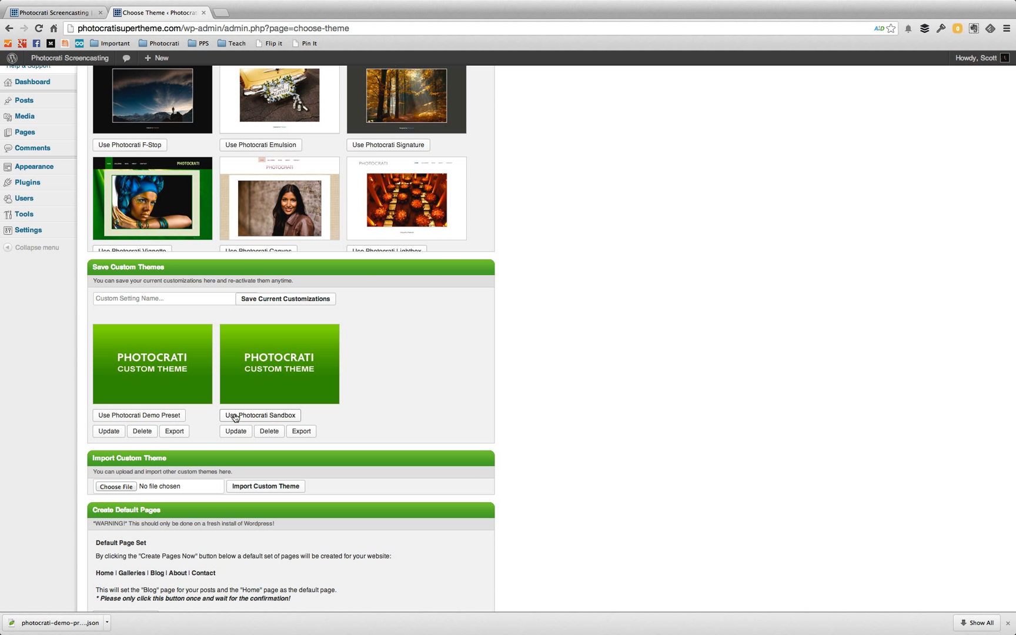
- Apply the Photocrati Sandbox preset, preview its plain white live site, then open Customize Theme
left_click(234, 418)
left_click(588, 224)
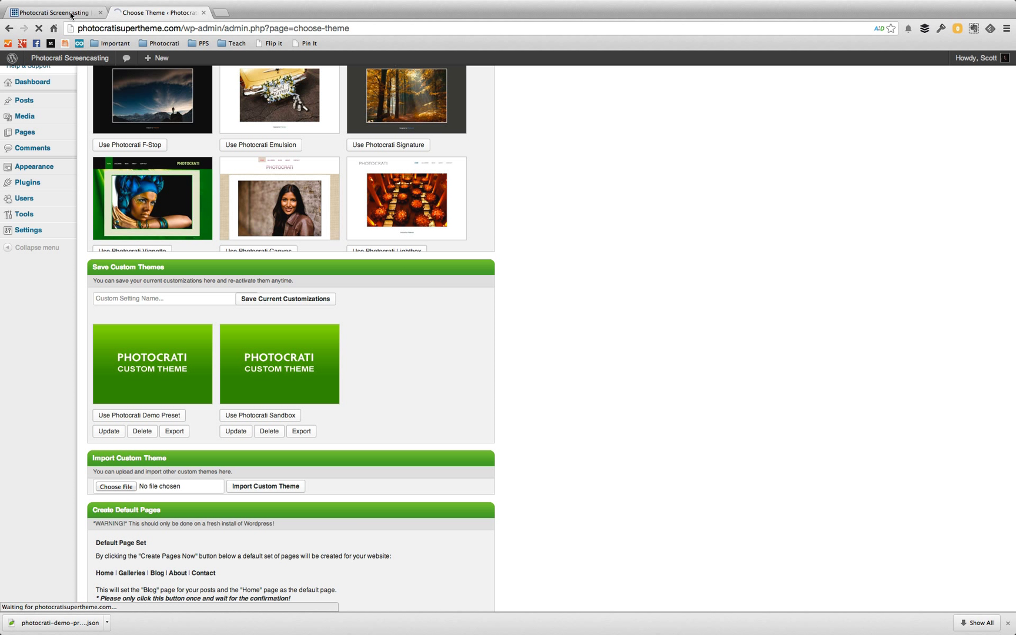
left_click(71, 13)
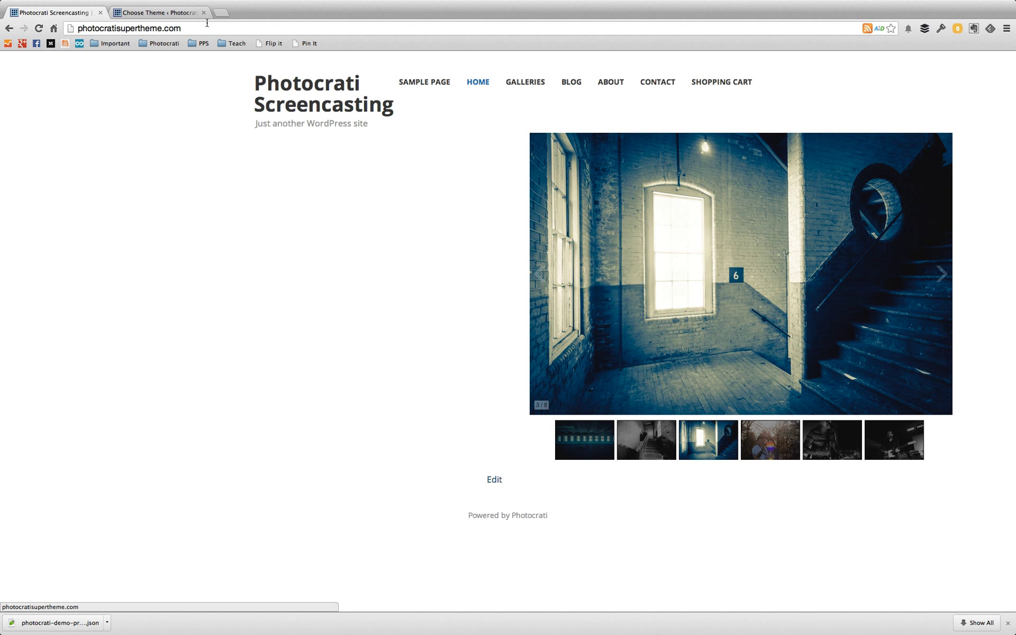
left_click(177, 12)
left_click(59, 115)
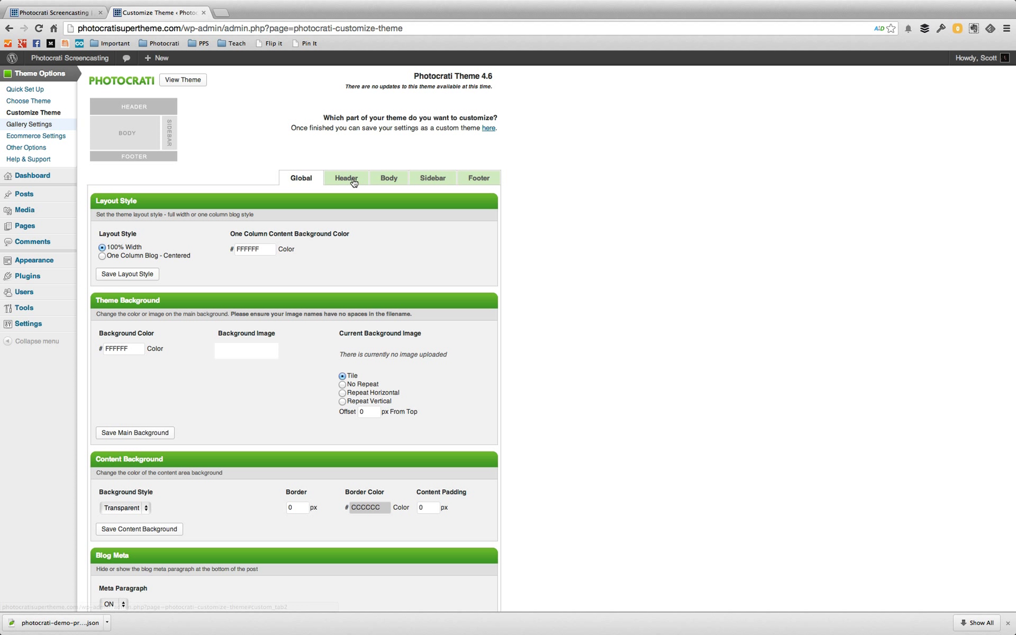
- Change the Header Height from 140 to 150, save it, and view the live home page
left_click(353, 183)
scroll(594, 445, "down", 5)
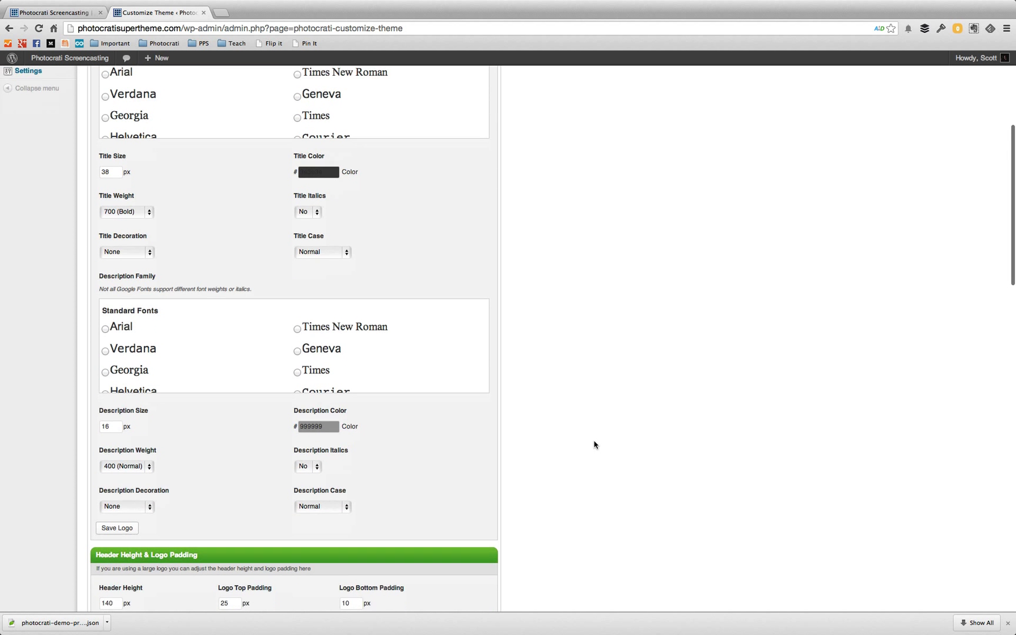
scroll(593, 444, "down", 4)
scroll(100, 496, "down", 1)
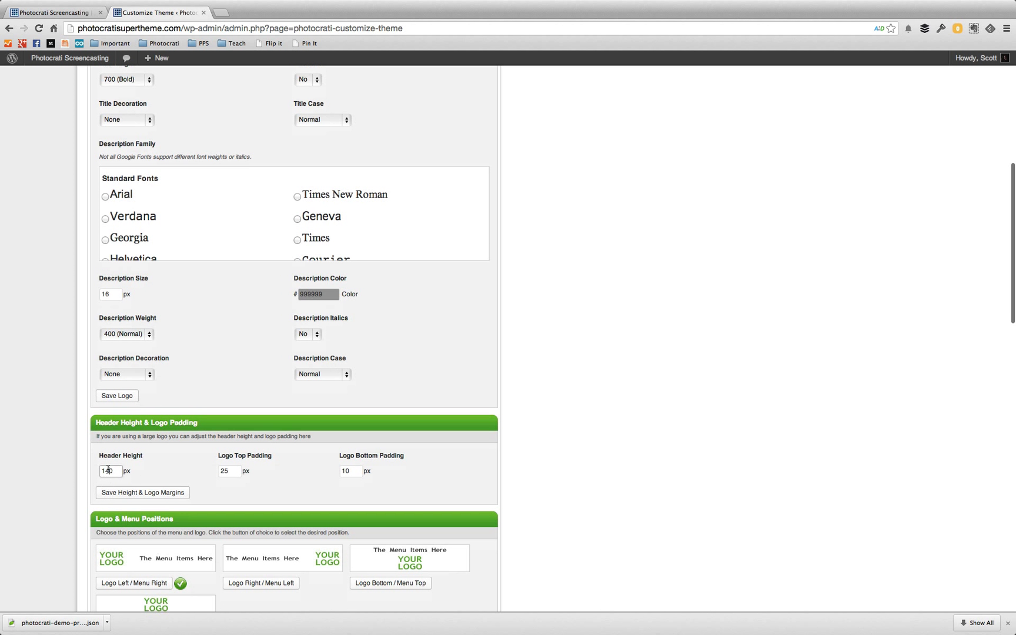
double_click(108, 470)
type("150")
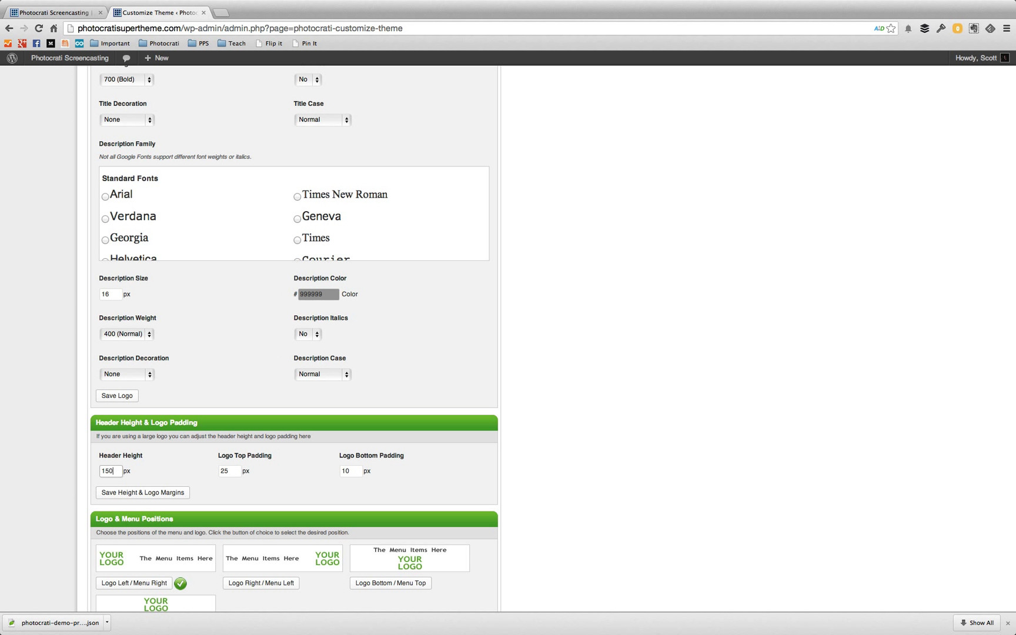
left_click(112, 493)
left_click(86, 13)
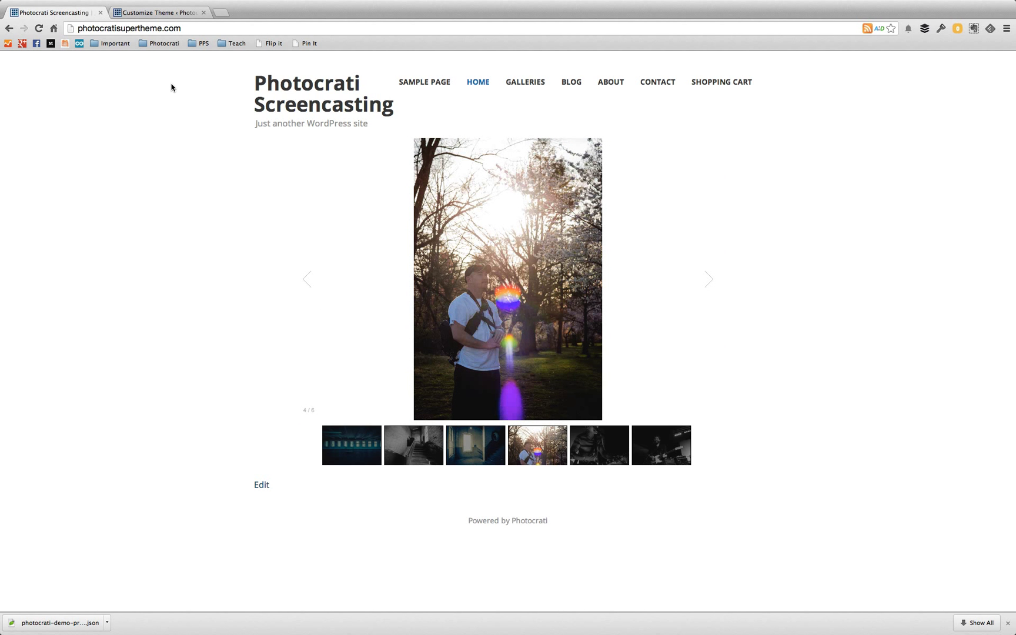
- Go to the Choose Theme admin page, where Photocrati Sandbox is the current theme
left_click(161, 13)
scroll(628, 345, "up", 1)
scroll(628, 344, "up", 10)
left_click(57, 111)
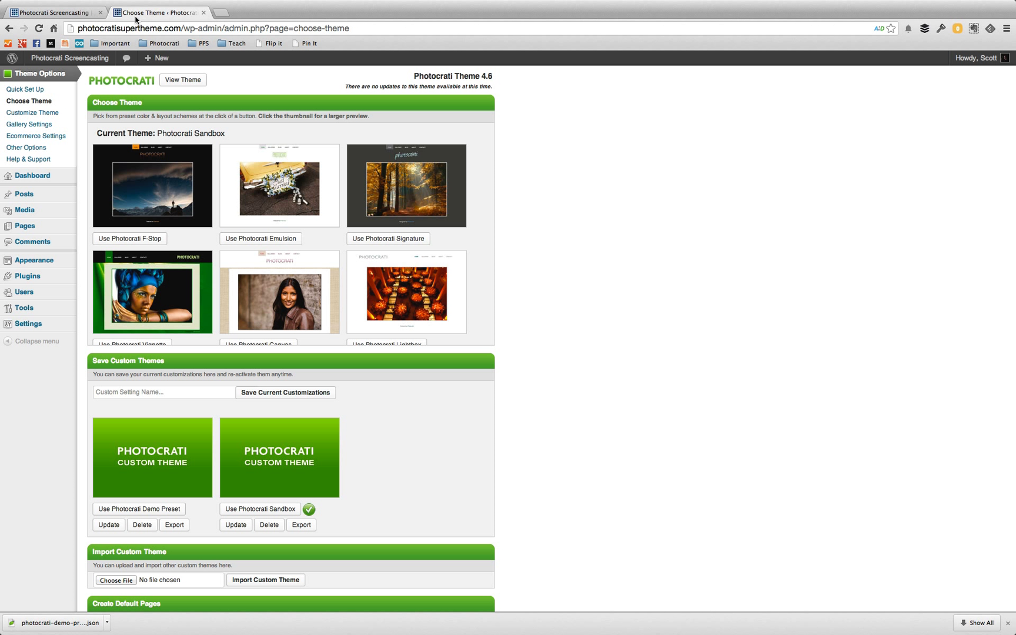
left_click(70, 12)
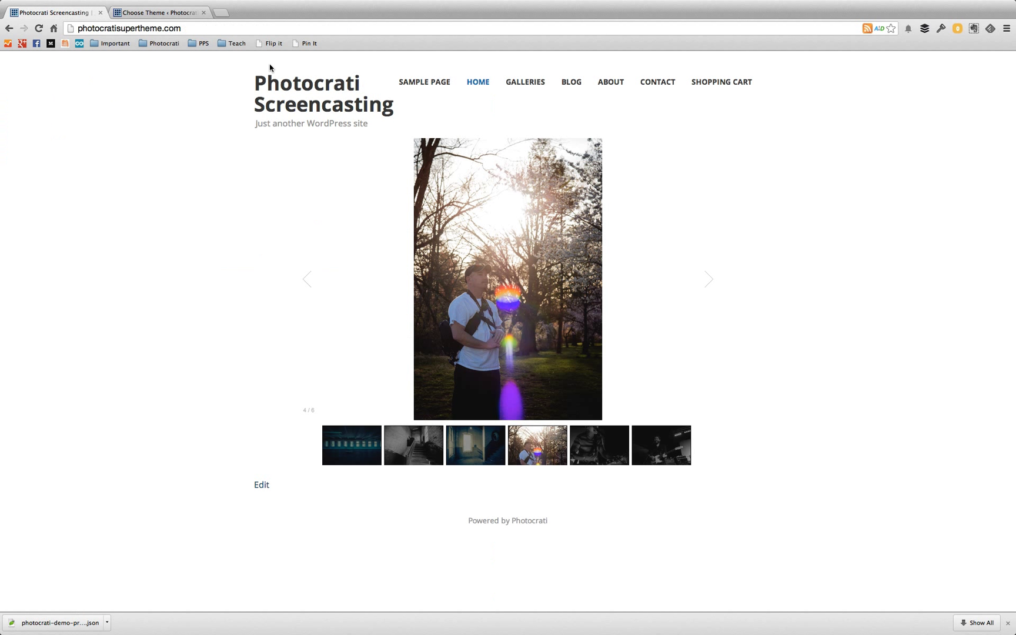
left_click(168, 12)
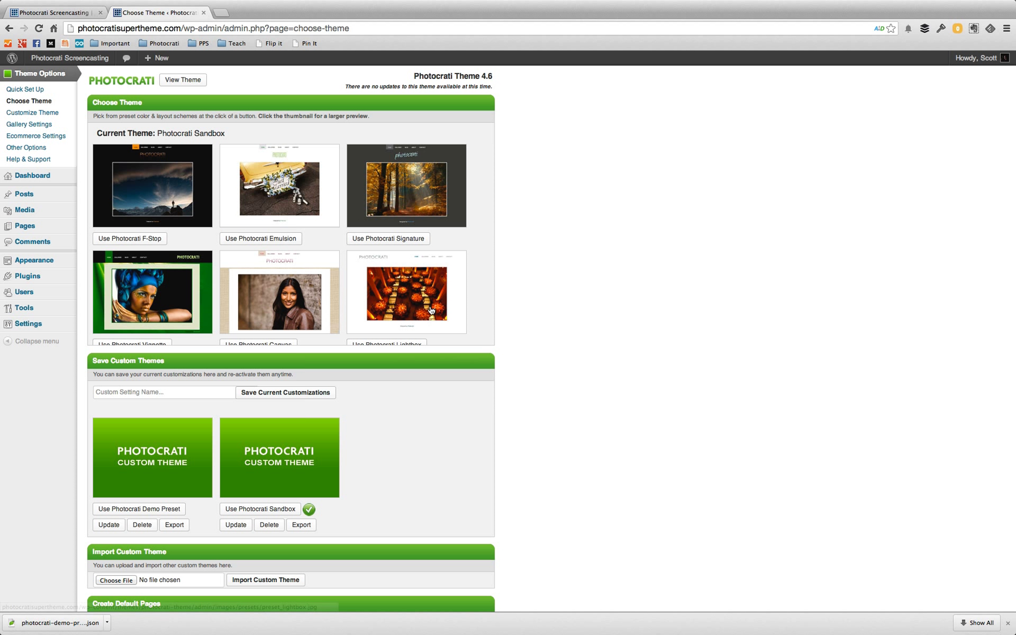
scroll(430, 310, "down", 2)
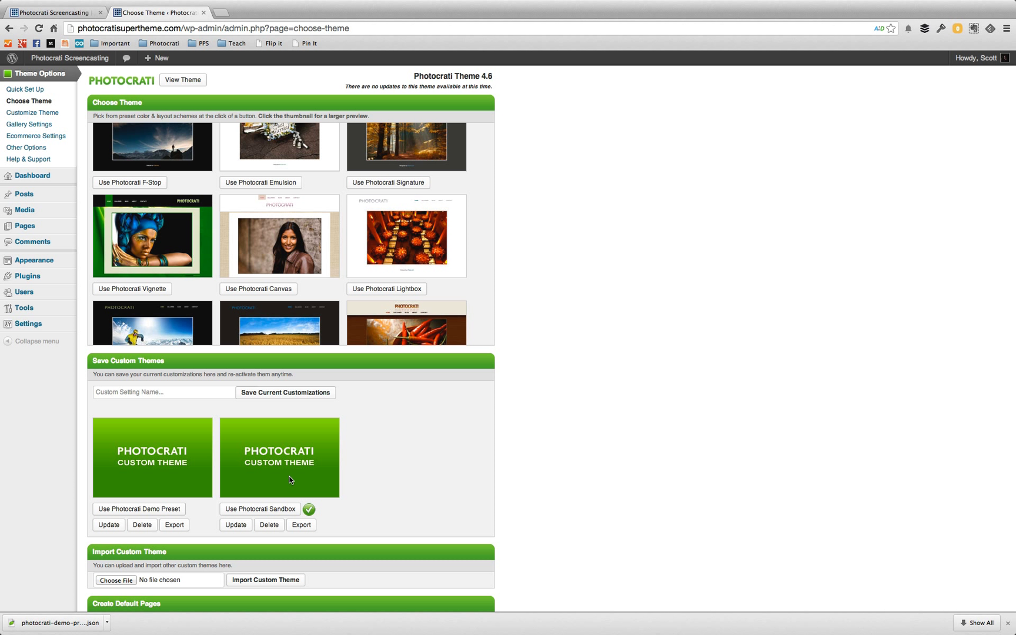
- Delete the Photocrati Sandbox preset, reapply Photocrati Demo Preset, and reload the live site
left_click(264, 525)
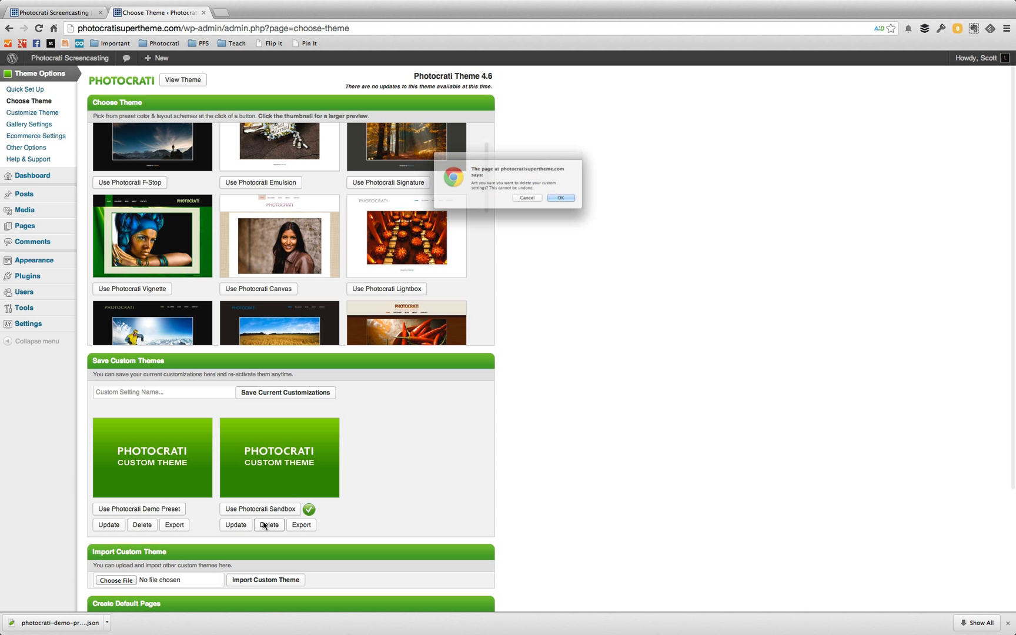
left_click(579, 207)
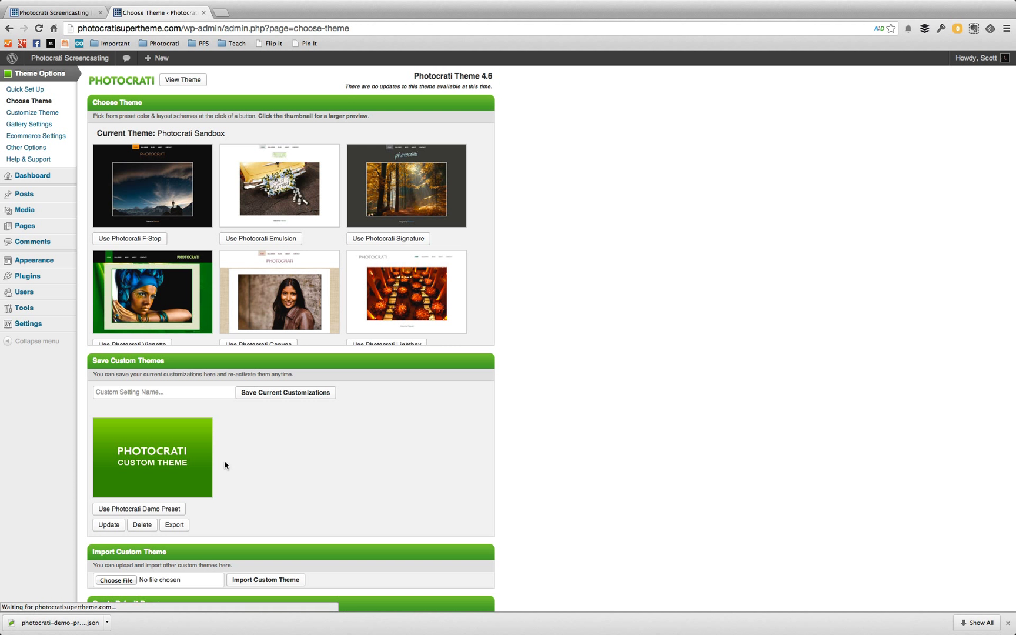
left_click(171, 508)
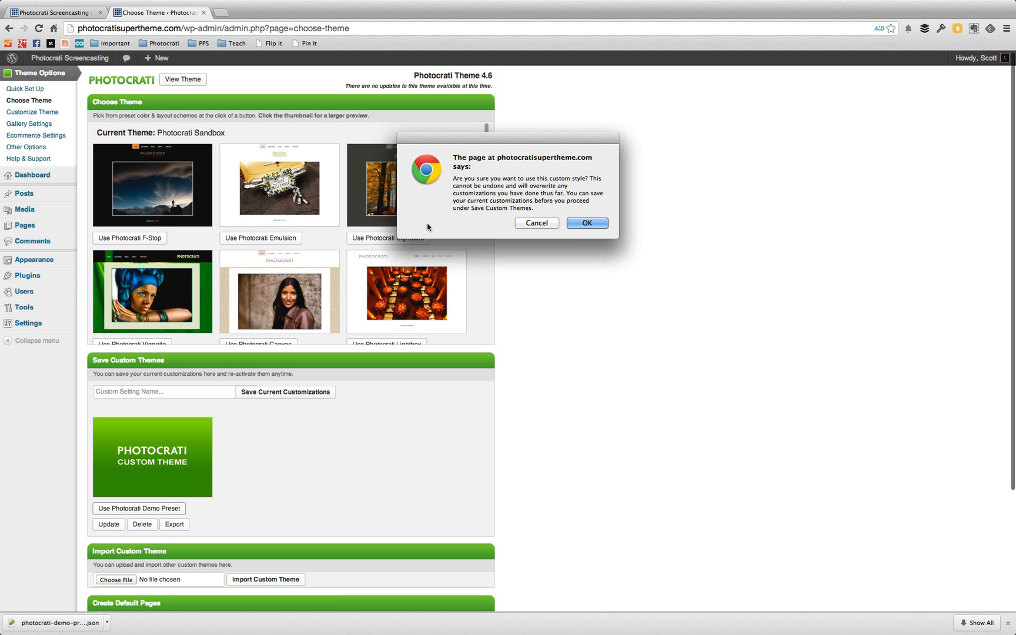
left_click(575, 224)
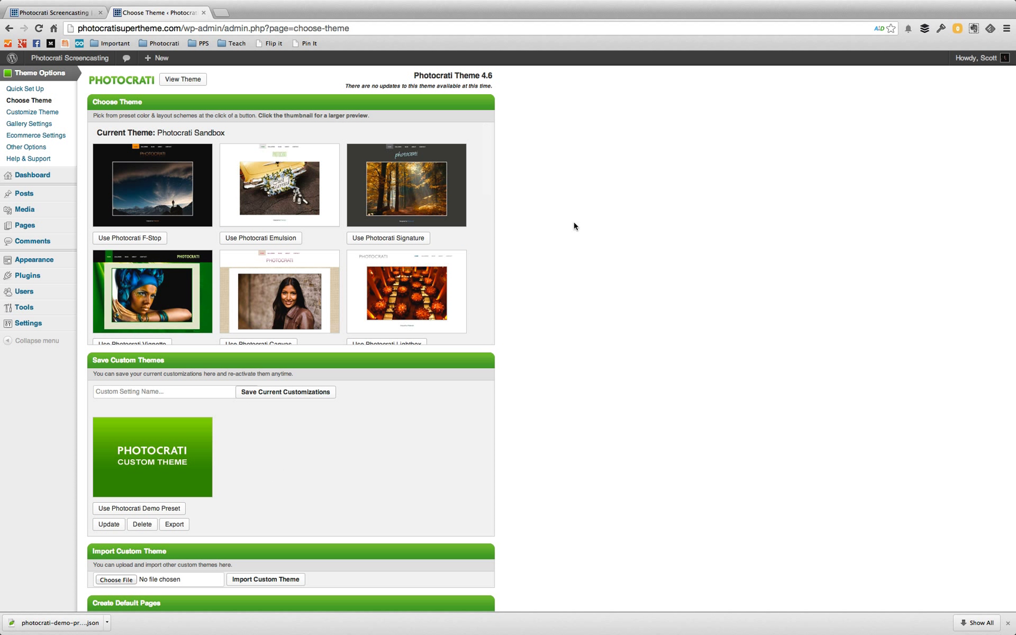
left_click(80, 13)
key("super+r")
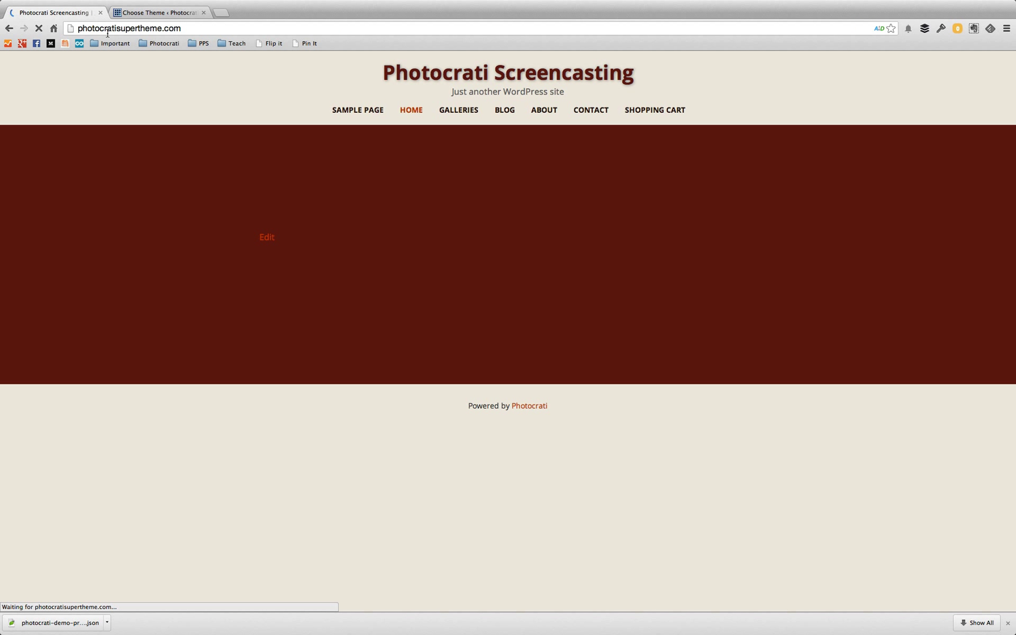
- Go to the Choose Theme admin tab and scroll down to the saved custom themes
left_click(148, 17)
scroll(499, 223, "down", 1)
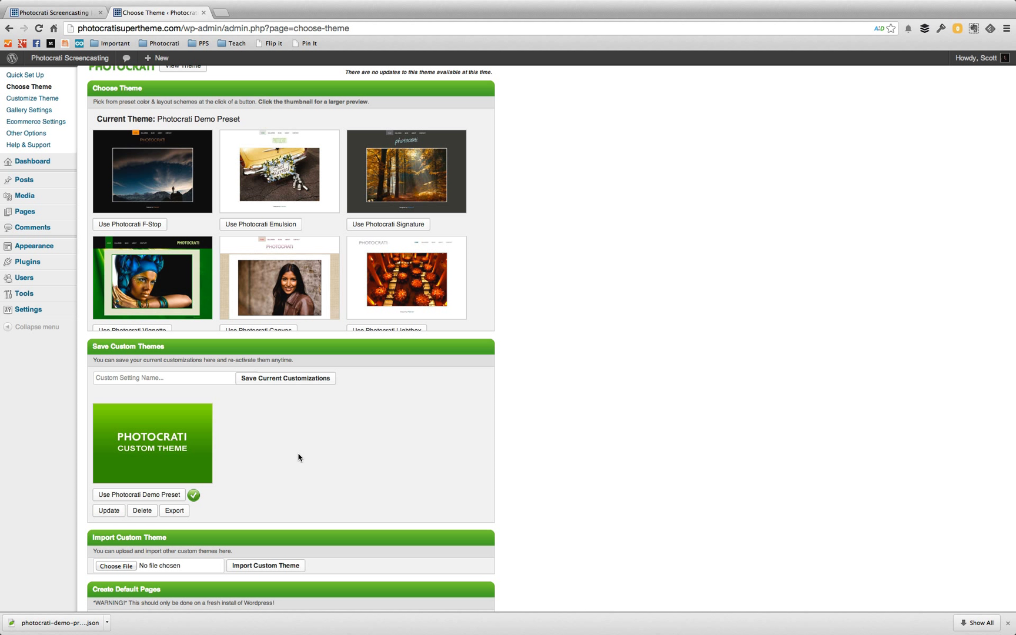
scroll(298, 454, "up", 1)
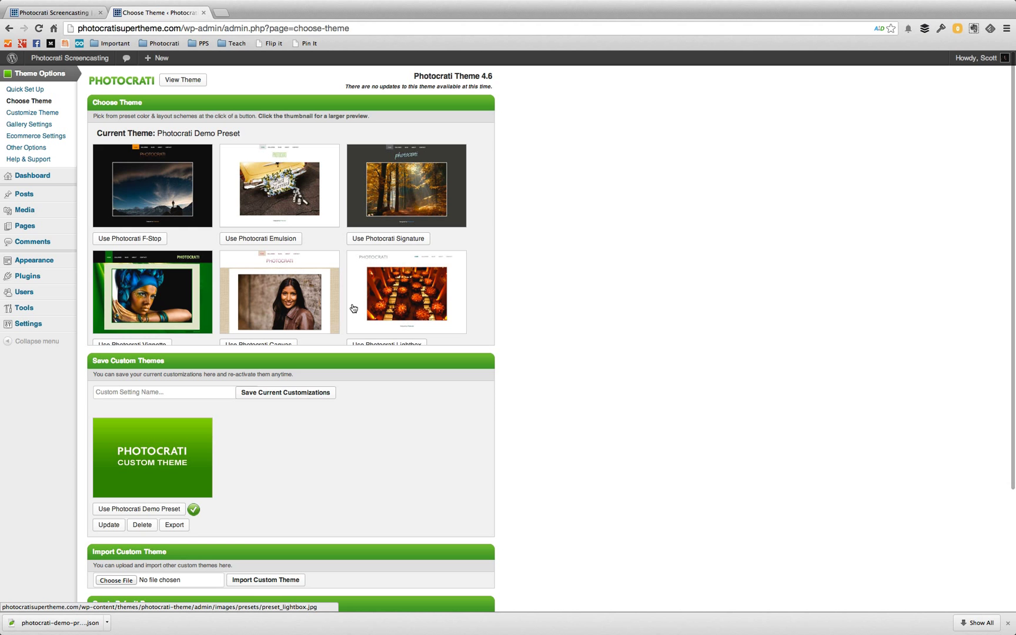
scroll(353, 308, "down", 10)
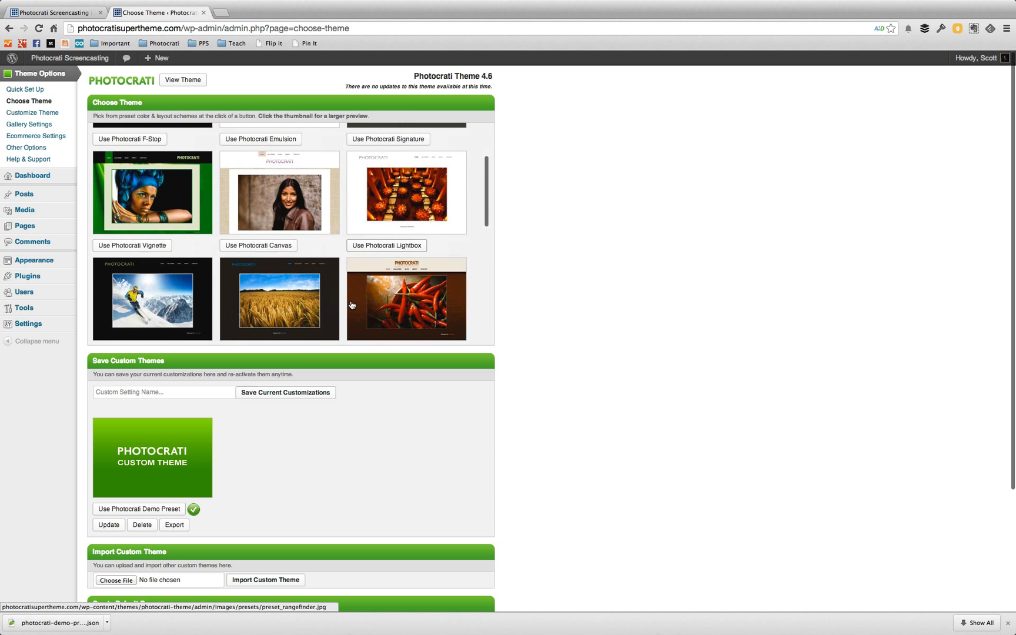
scroll(352, 302, "down", 5)
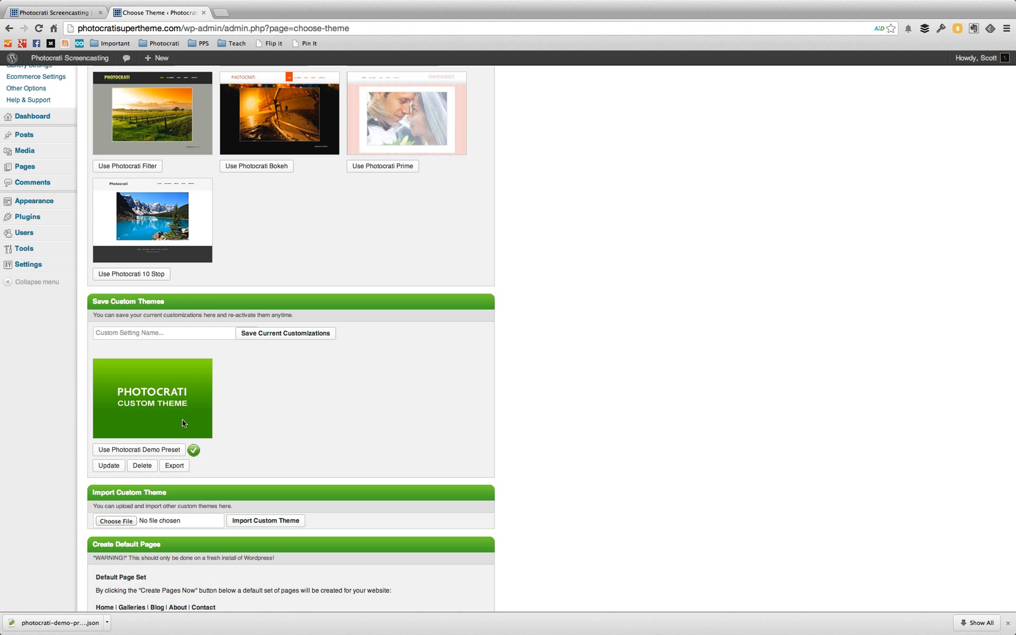
scroll(182, 420, "down", 1)
scroll(188, 418, "up", 3)
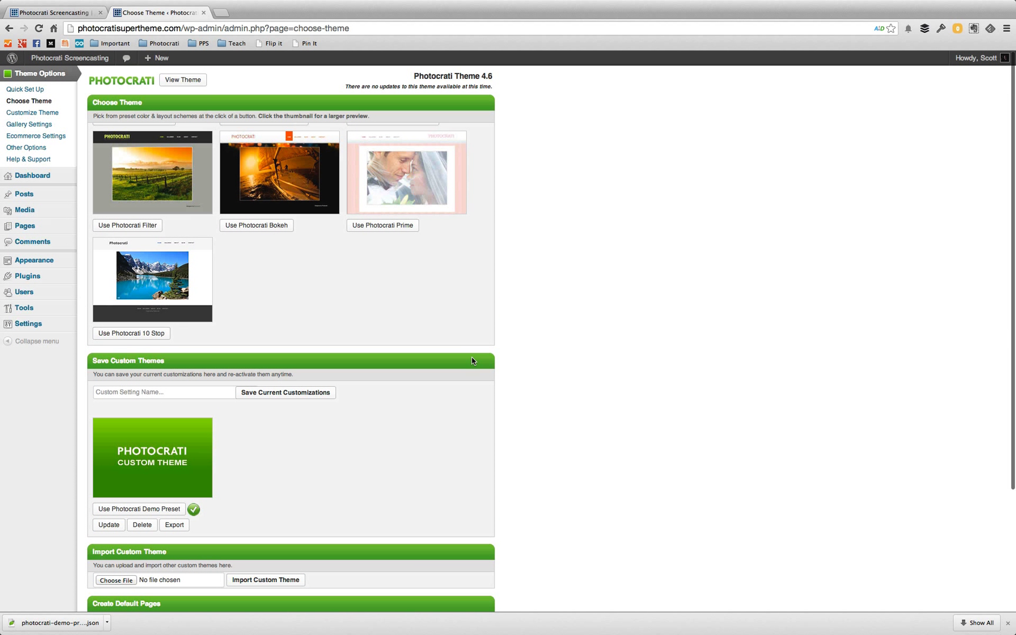